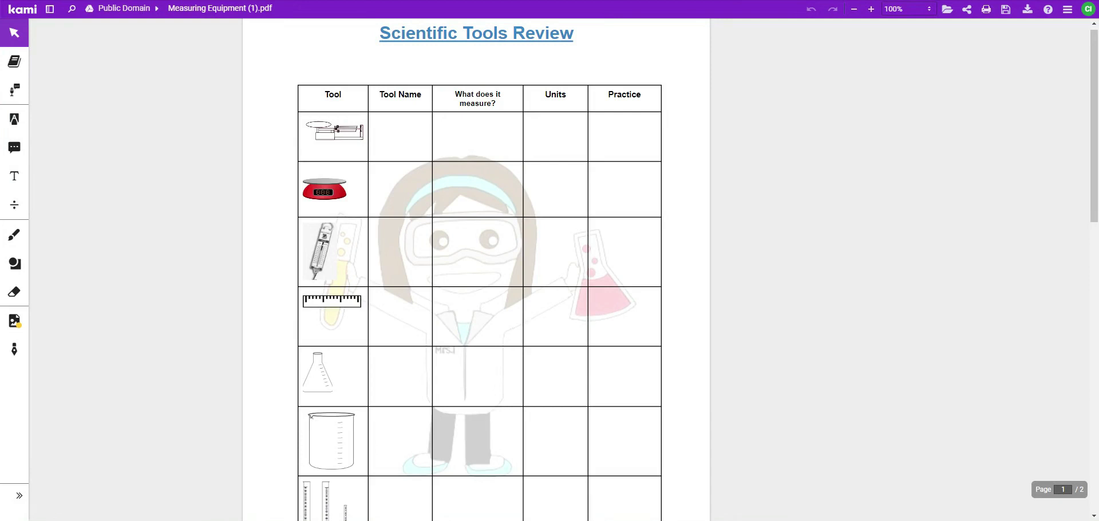
Add the text "Triple Beam Balance Scale" on two lines in the Tool Name cell of the first row
{"action": "left_click", "coordinate": [14, 176]}
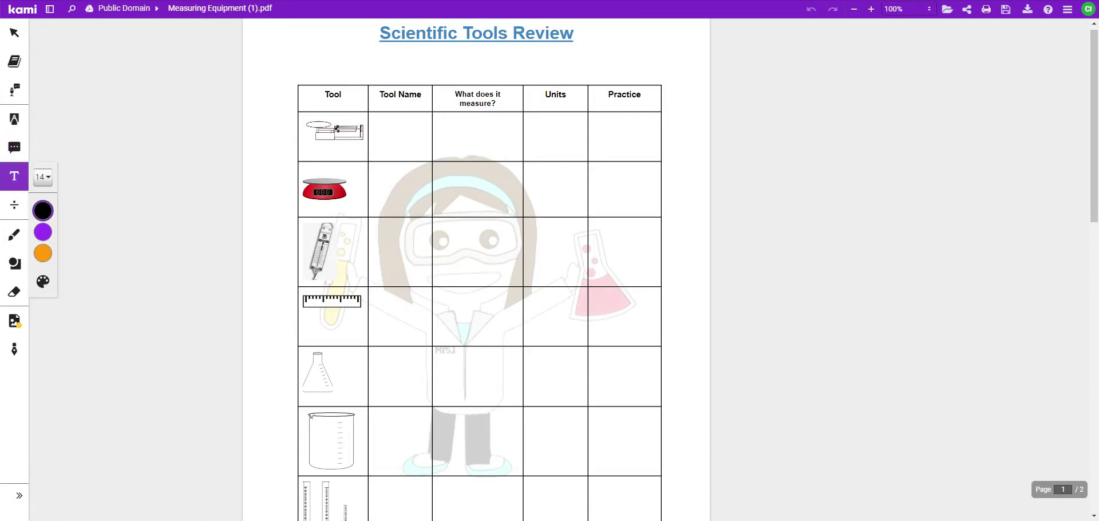
{"action": "left_click", "coordinate": [373, 123]}
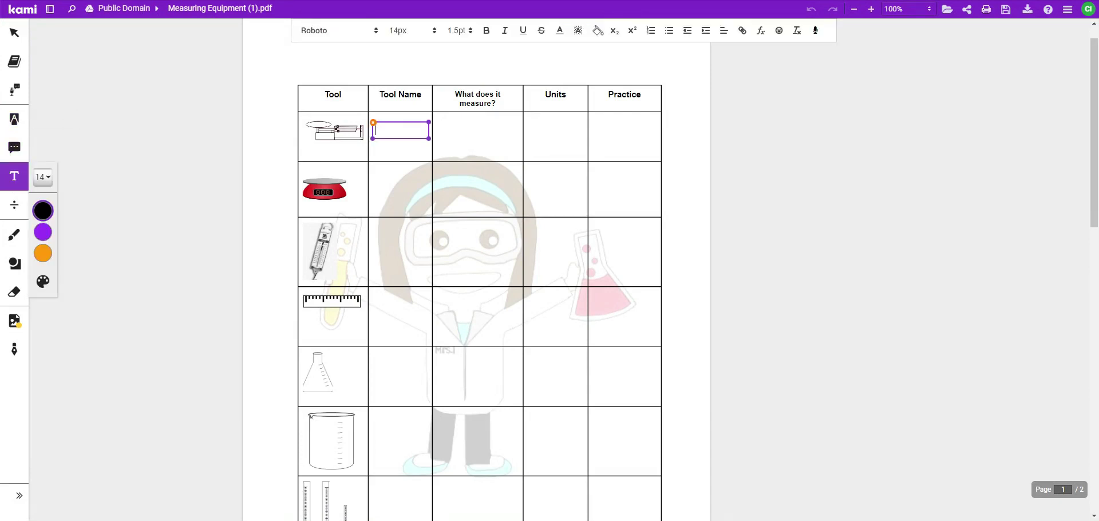
{"action": "scroll", "coordinate": [428, 151], "scroll_direction": "up", "scroll_amount": 5}
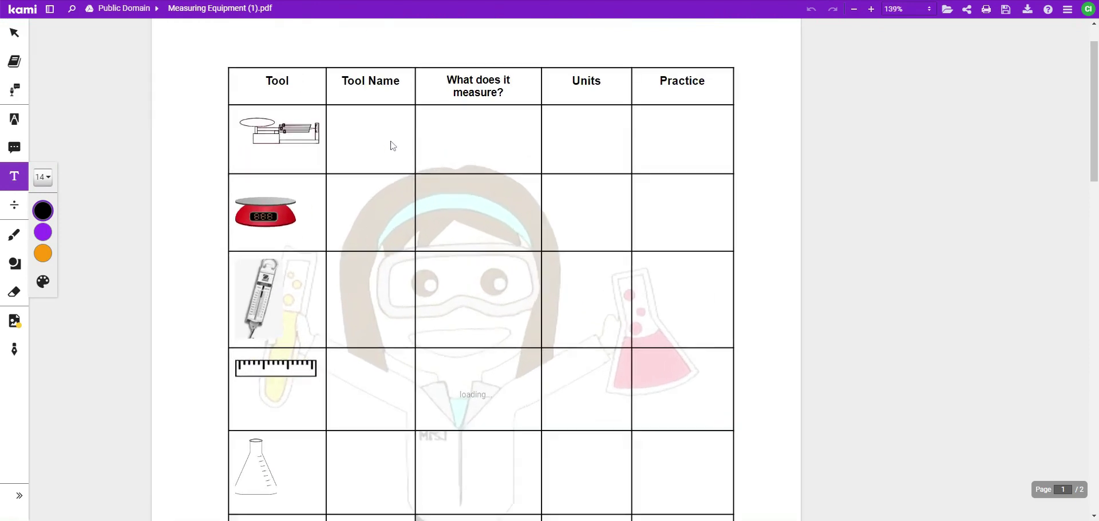
{"action": "scroll", "coordinate": [329, 193], "scroll_direction": "up", "scroll_amount": 3, "text": "ctrl"}
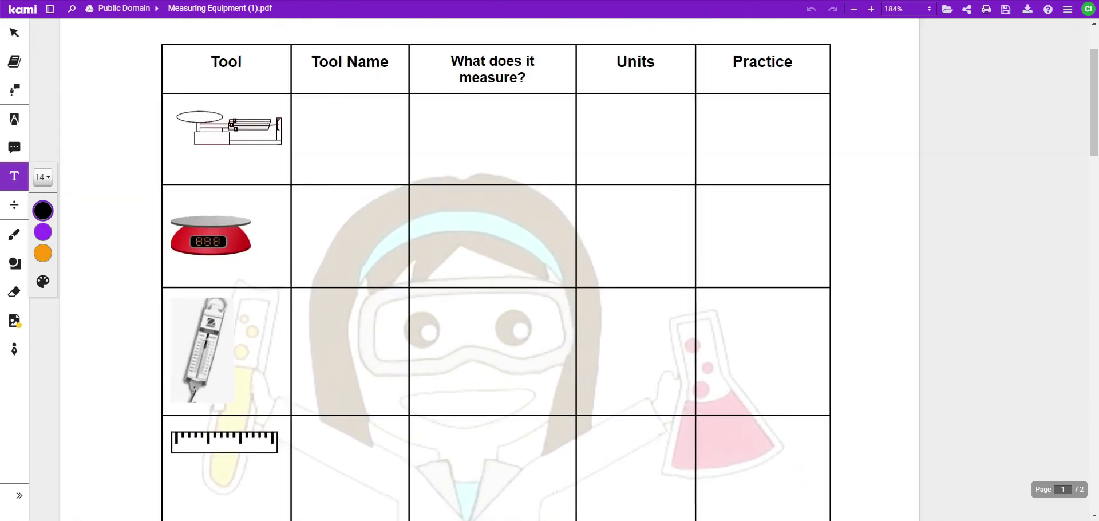
{"action": "left_click", "coordinate": [304, 120]}
{"action": "type", "text": "Tri"}
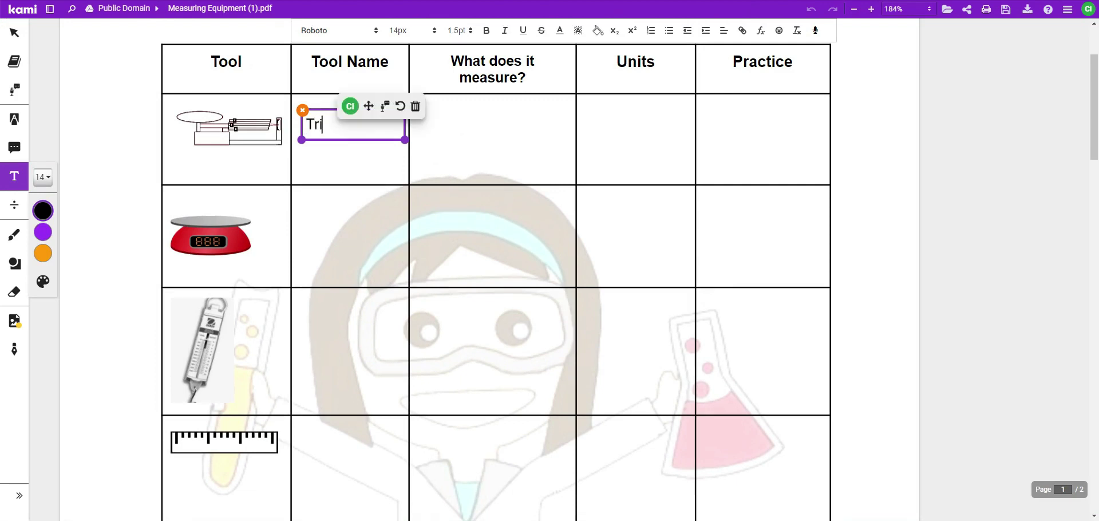
{"action": "type", "text": "ple Beam"}
{"action": "key", "text": "Return"}
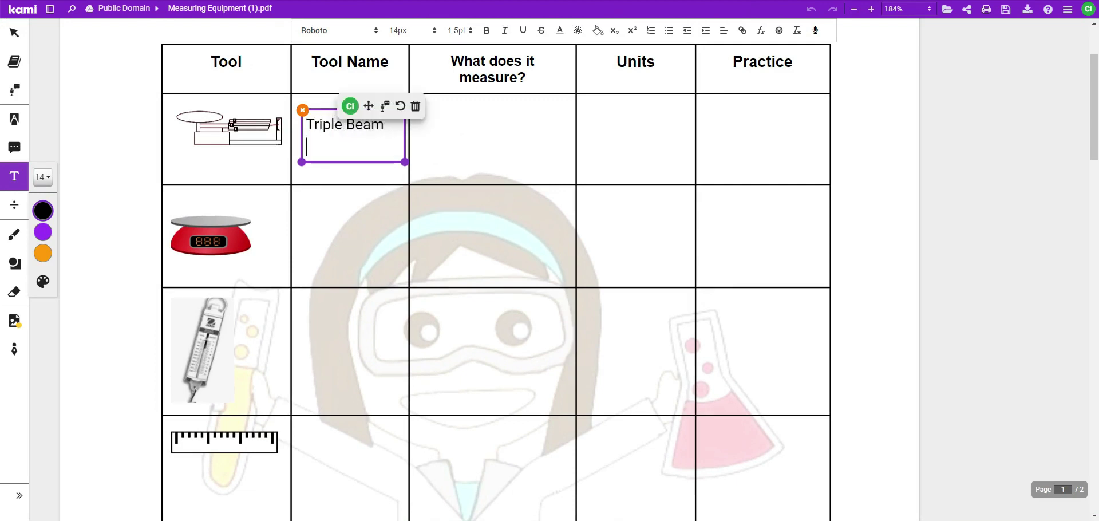
{"action": "type", "text": "Balance Scale"}
{"action": "key", "text": "Escape"}
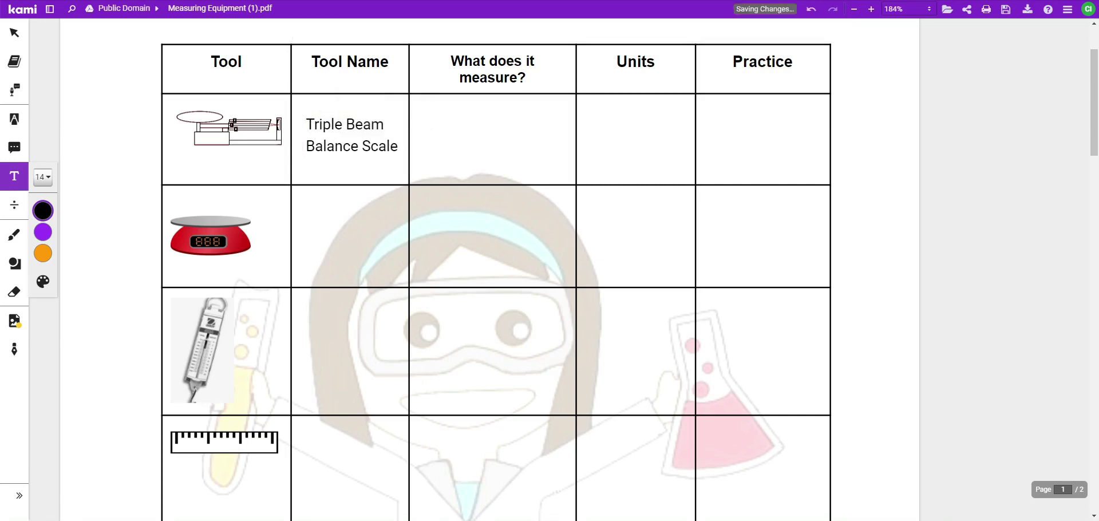
Add "Mass" to the first row's "What does it measure?" cell, set it to 18px and centre it in the cell
{"action": "left_click", "coordinate": [424, 119]}
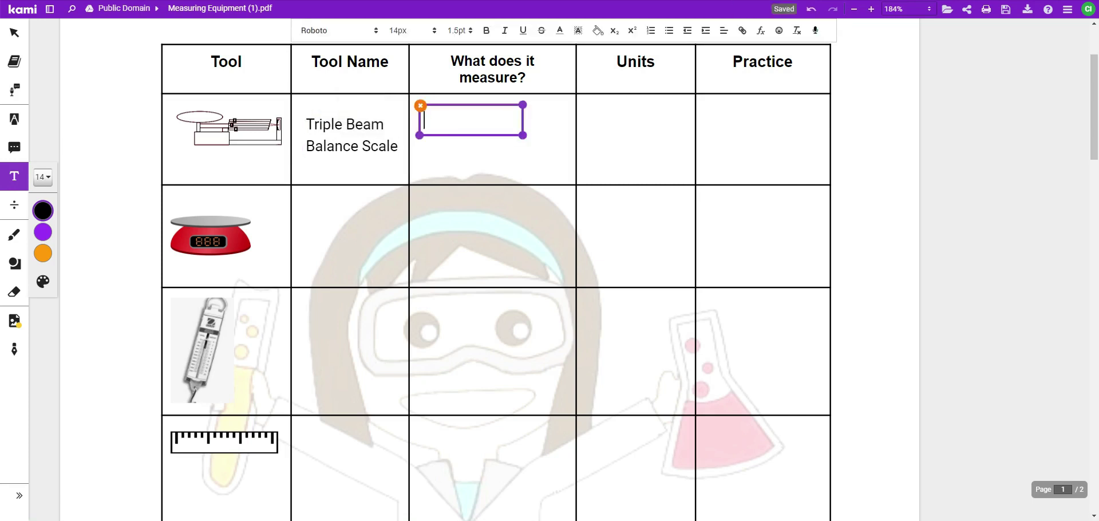
{"action": "type", "text": "Mass"}
{"action": "left_click_drag", "start_coordinate": [460, 120], "coordinate": [436, 120]}
{"action": "key", "text": "shift+Left"}
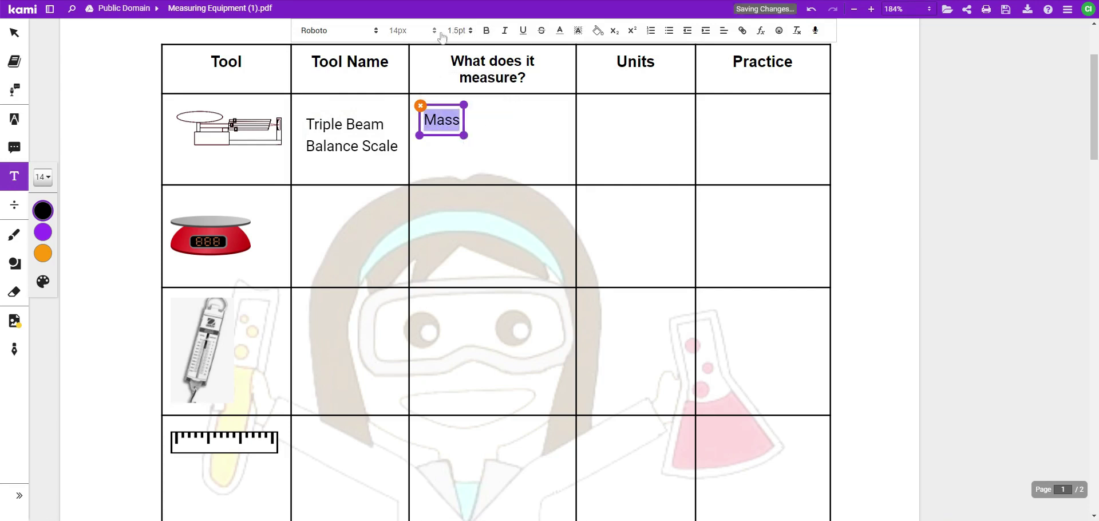
{"action": "left_click", "coordinate": [413, 31]}
{"action": "left_click", "coordinate": [399, 151]}
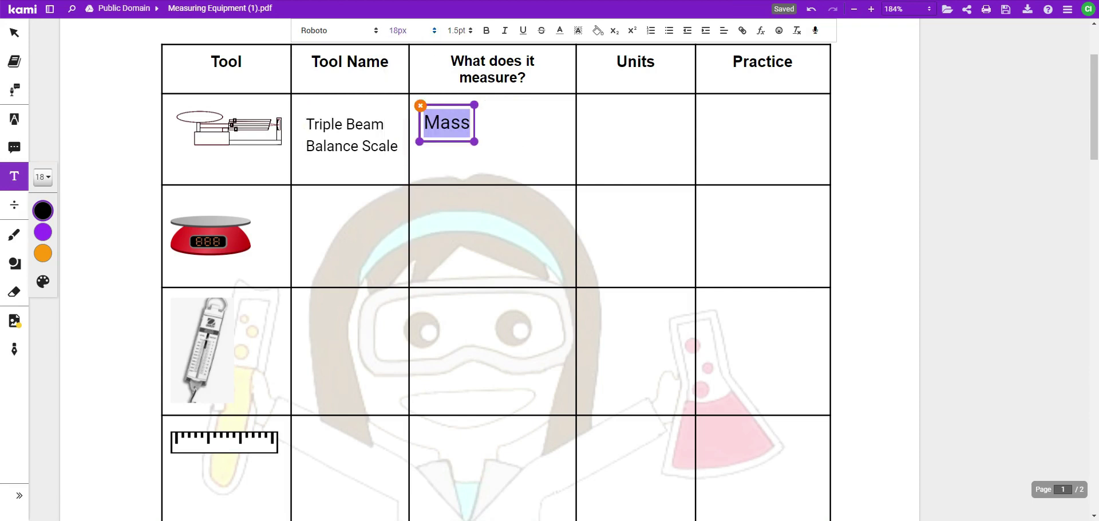
{"action": "left_click_drag", "start_coordinate": [462, 107], "coordinate": [502, 114]}
{"action": "key", "text": "Escape"}
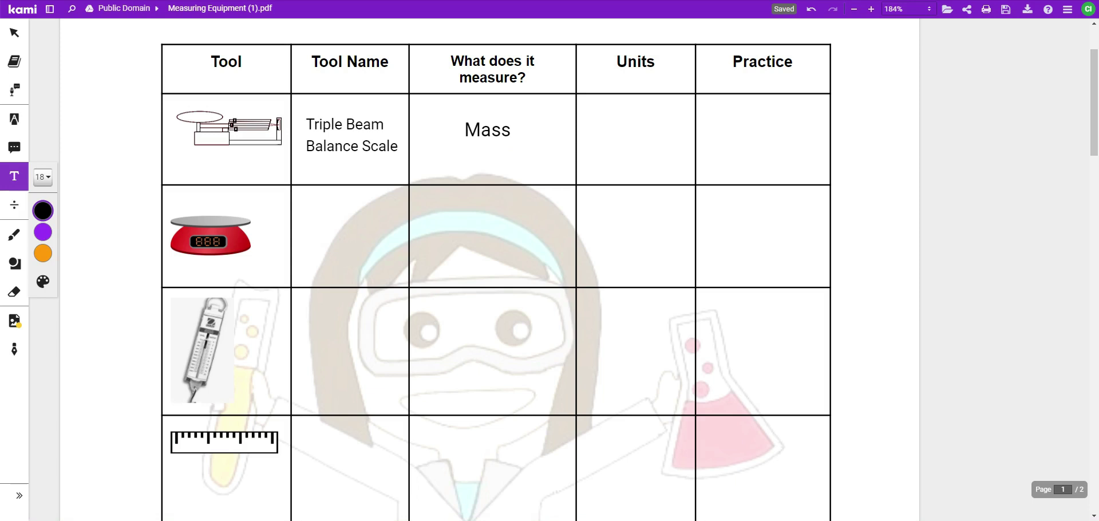
Add "Grams (g)" to the Units cell of the triple beam balance row
{"action": "left_click", "coordinate": [599, 115]}
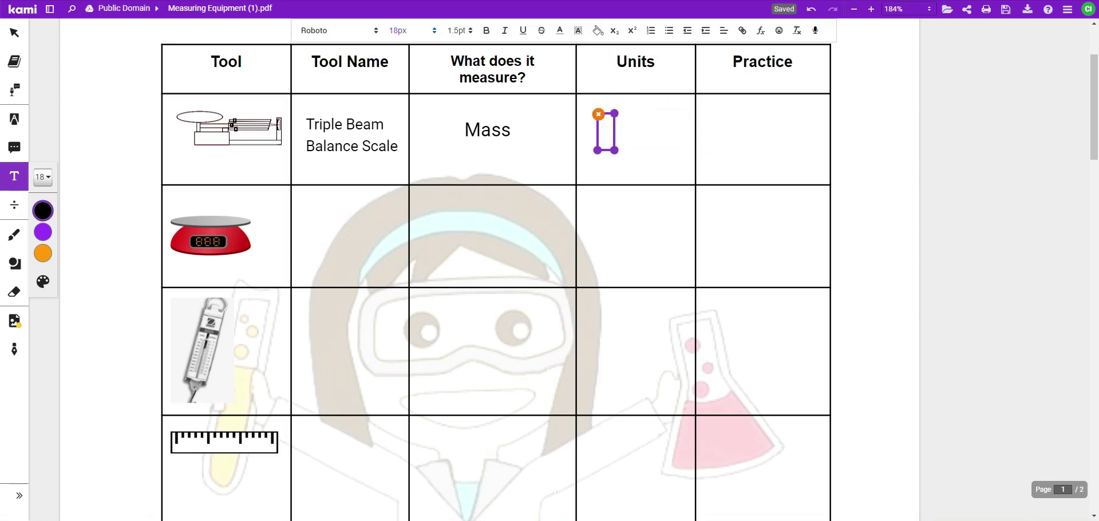
{"action": "mouse_move", "coordinate": [612, 142]}
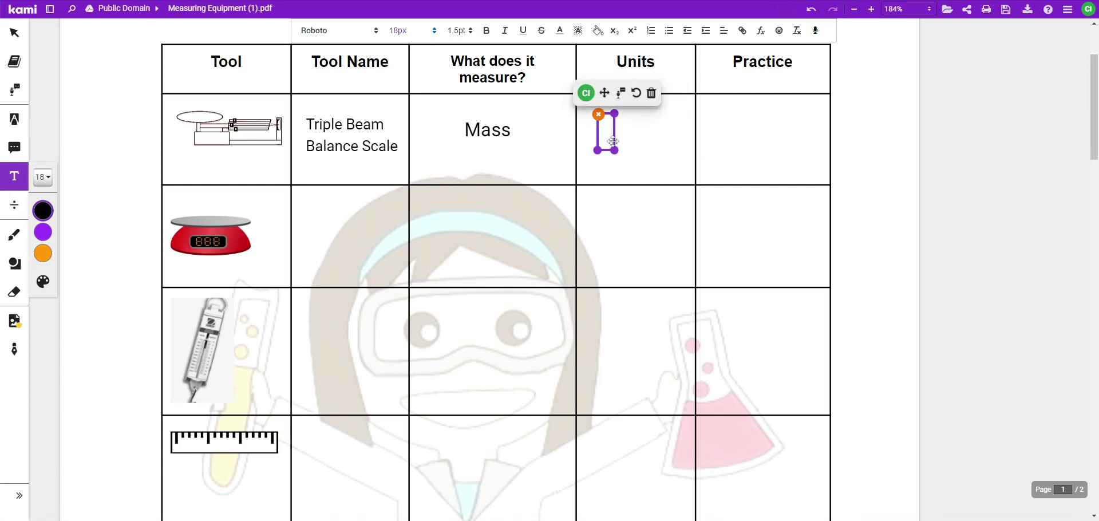
{"action": "type", "text": "Grams "}
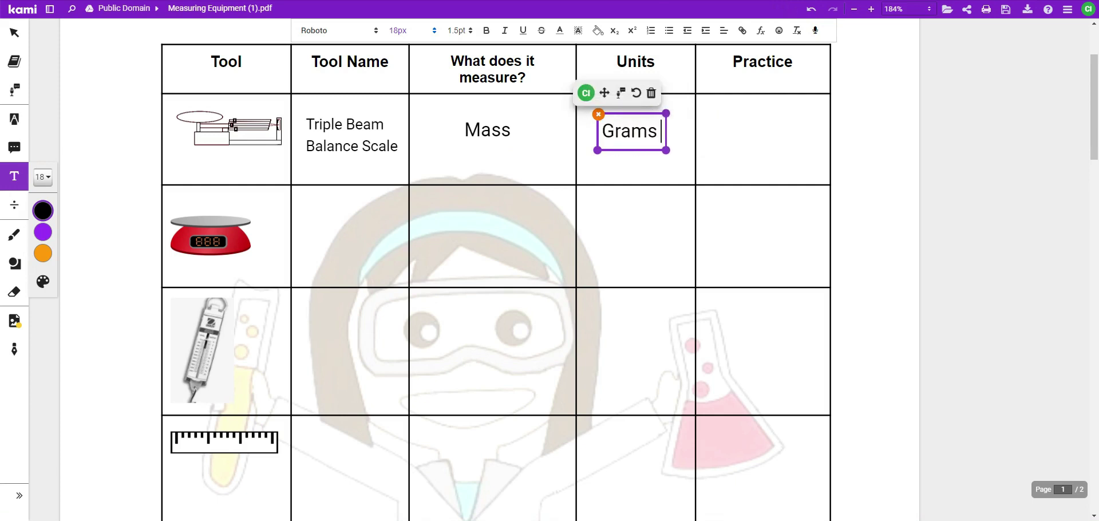
{"action": "type", "text": "(g)"}
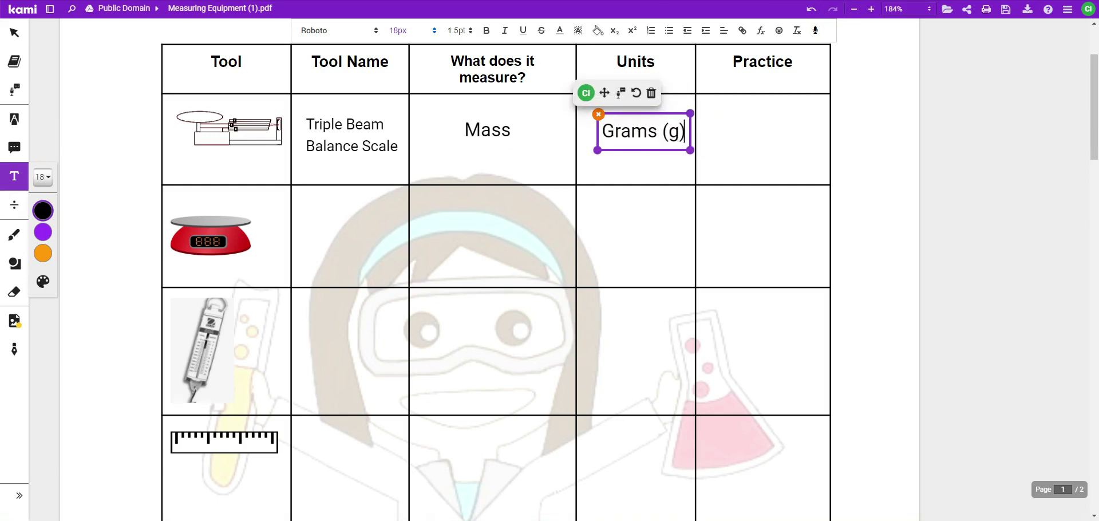
{"action": "left_click", "coordinate": [332, 218]}
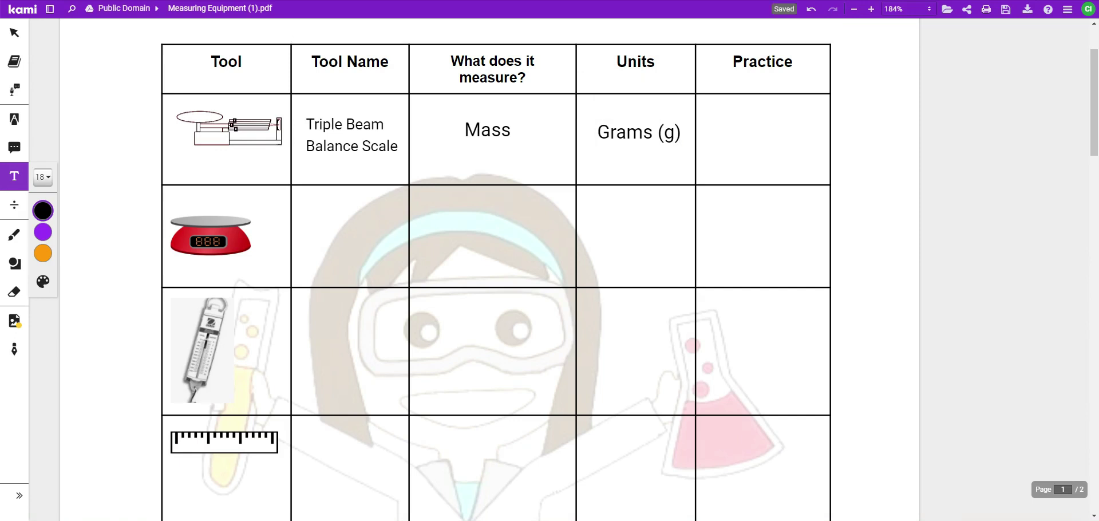
Add "Electronic Scale or Digital Scale" to the red scale's Tool Name cell, sizing and positioning the text box to fit the cell
{"action": "left_click_drag", "start_coordinate": [360, 203], "coordinate": [332, 201]}
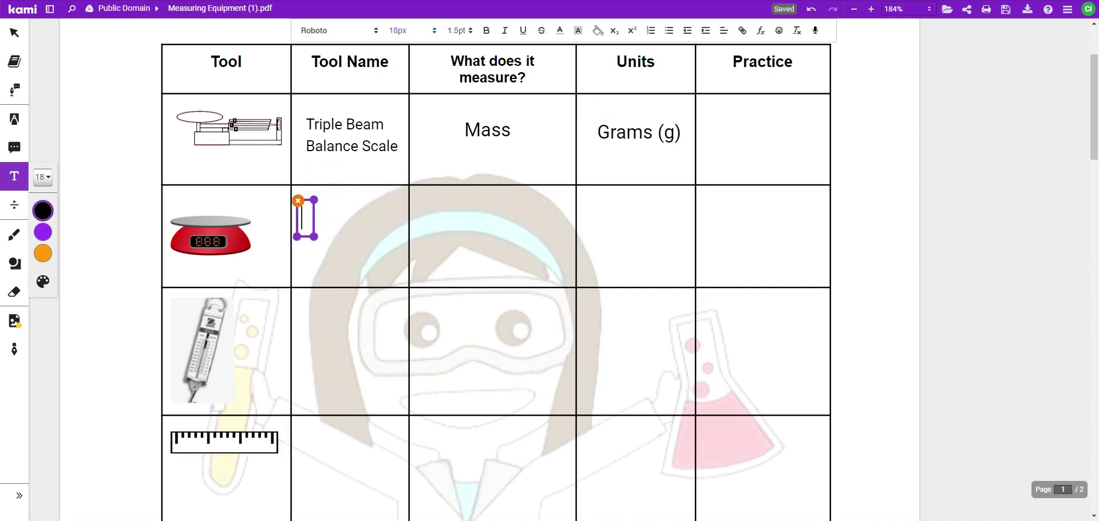
{"action": "left_click_drag", "start_coordinate": [314, 237], "coordinate": [402, 283]}
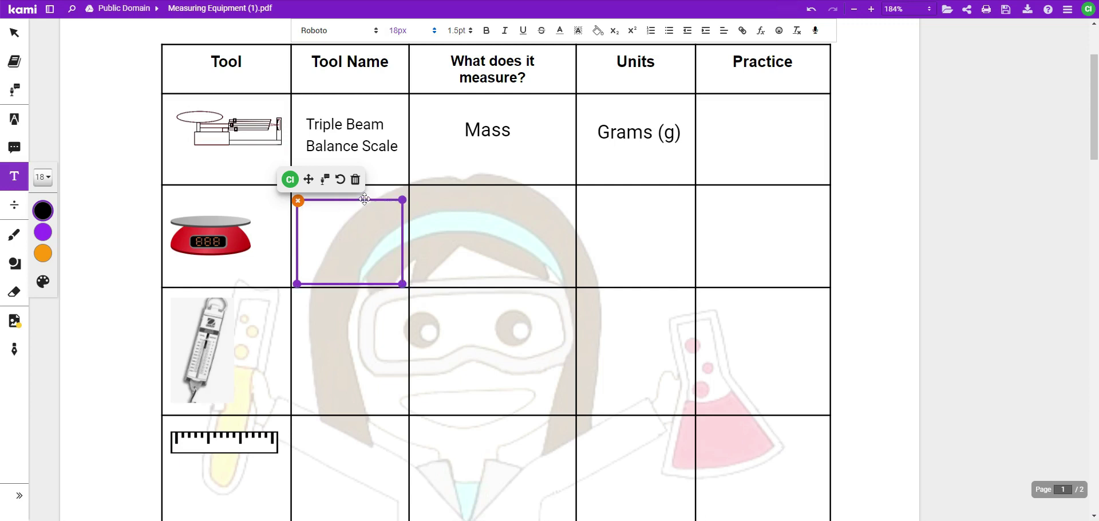
{"action": "left_click_drag", "start_coordinate": [381, 204], "coordinate": [381, 200]}
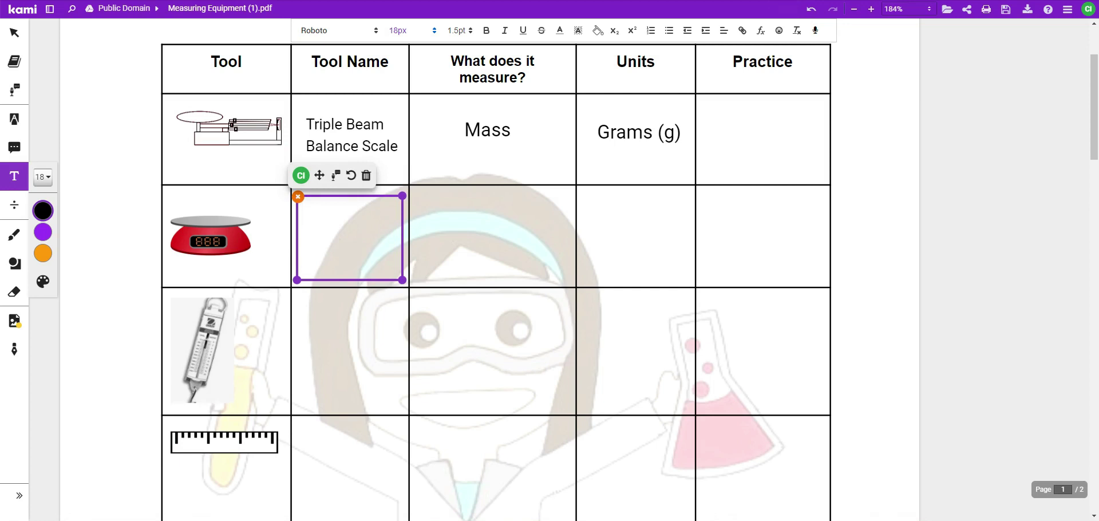
{"action": "type", "text": "Electronic Scale "}
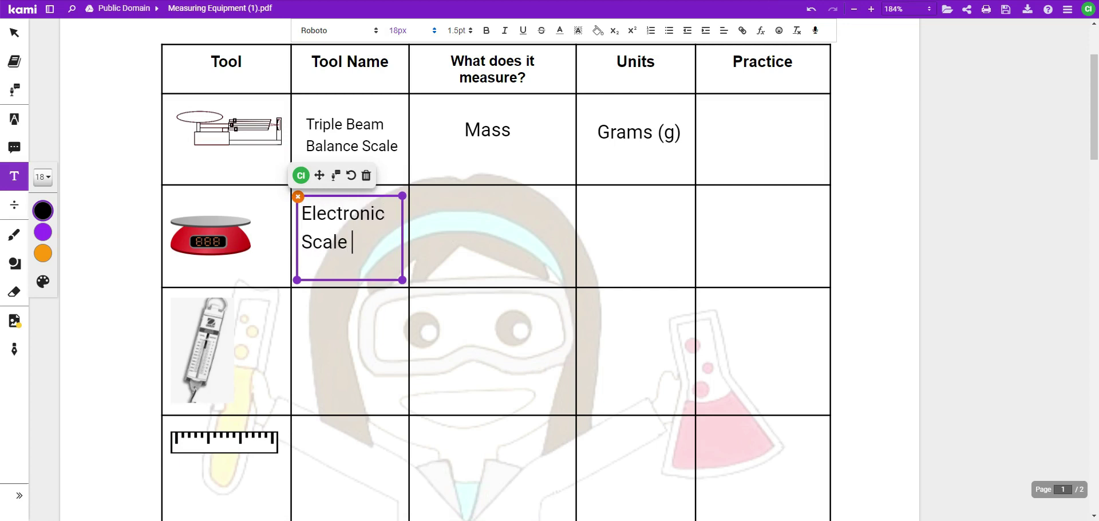
{"action": "type", "text": "or Digital Scale"}
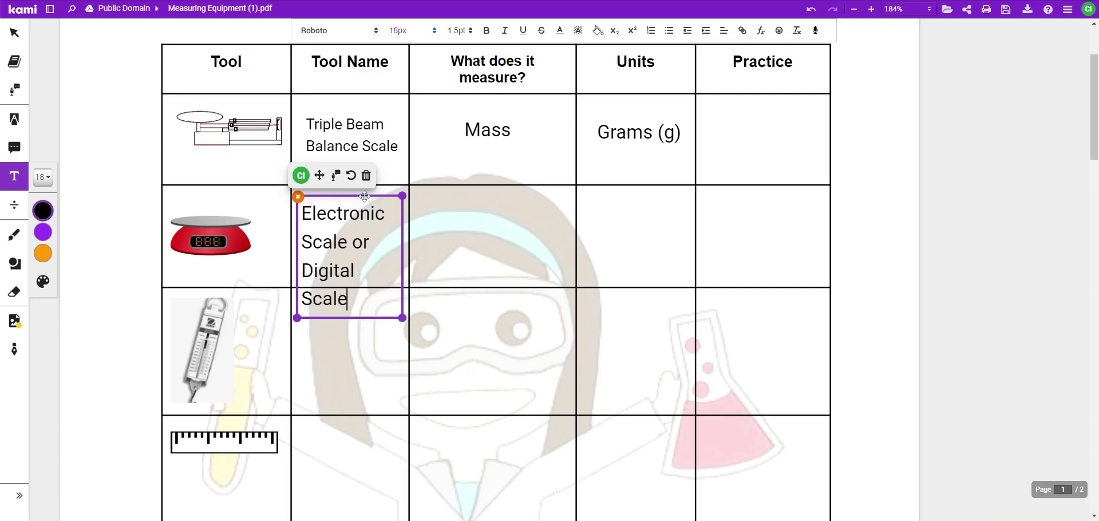
{"action": "left_click_drag", "start_coordinate": [362, 195], "coordinate": [359, 175]}
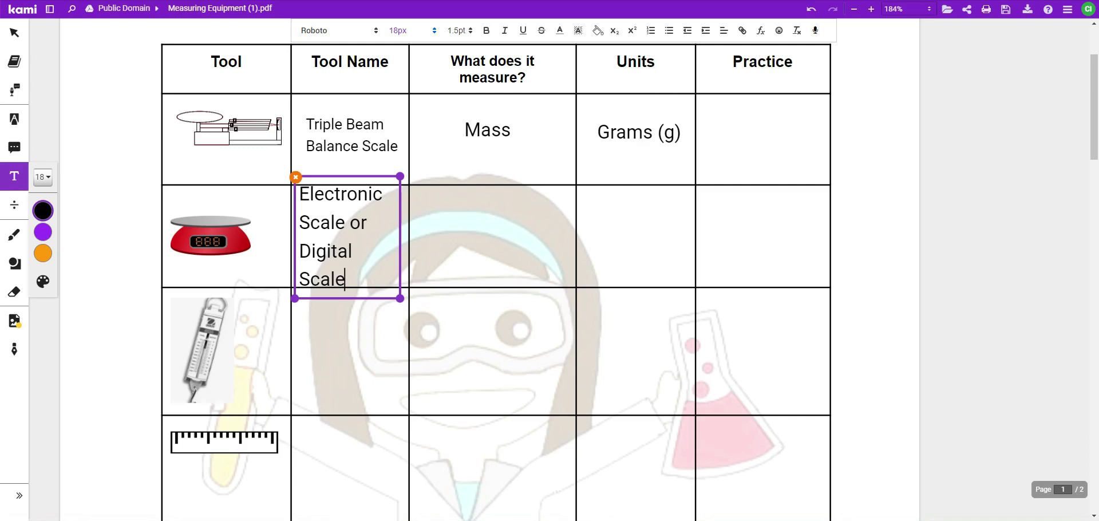
{"action": "key", "text": "Escape"}
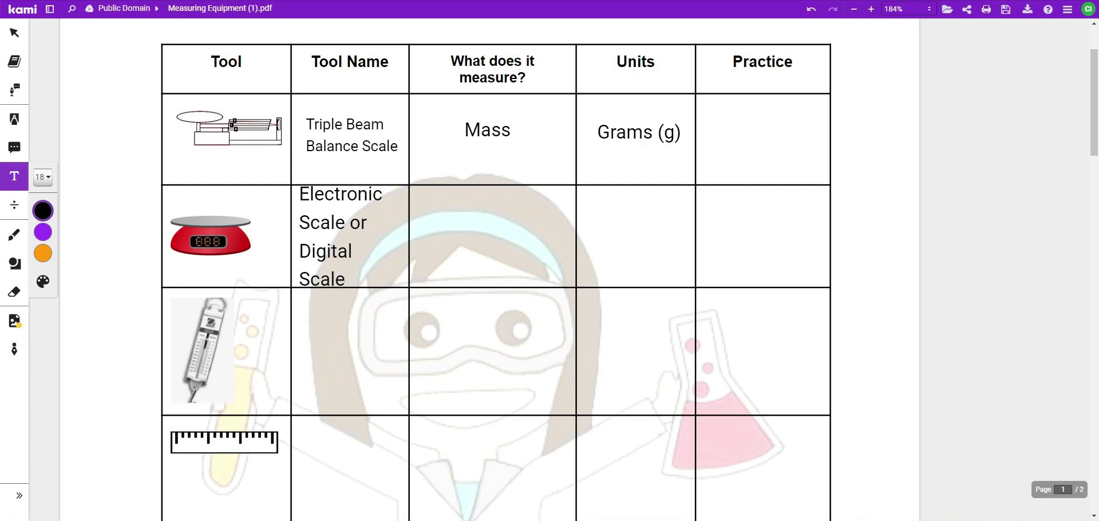
Add "Mass" to the electronic scale's "What does it measure?" cell and align it under the entry above
{"action": "left_click", "coordinate": [445, 205]}
{"action": "left_click_drag", "start_coordinate": [471, 208], "coordinate": [449, 215]}
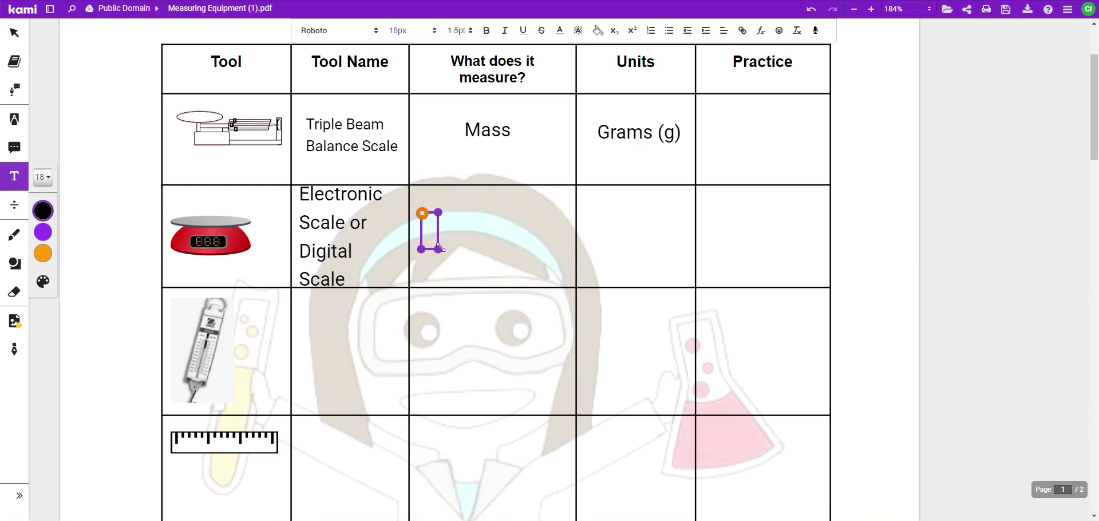
{"action": "left_click_drag", "start_coordinate": [434, 250], "coordinate": [565, 250]}
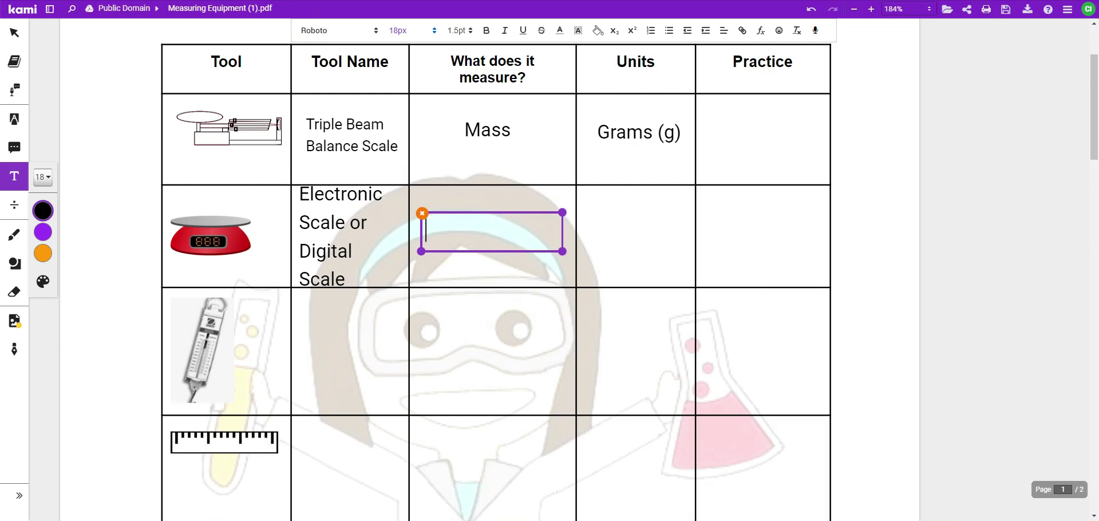
{"action": "type", "text": "Mass"}
{"action": "key", "text": "ctrl+a"}
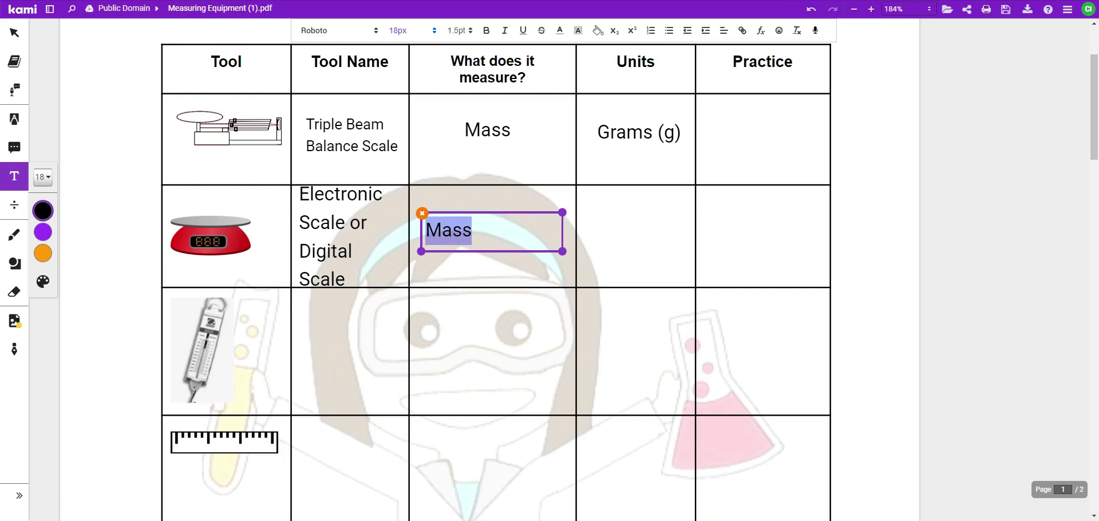
{"action": "left_click_drag", "start_coordinate": [563, 252], "coordinate": [487, 251]}
{"action": "left_click_drag", "start_coordinate": [470, 213], "coordinate": [510, 212]}
{"action": "left_click", "coordinate": [595, 223]}
Add "Grams (g)" to the Units cell of the electronic scale row
{"action": "left_click", "coordinate": [595, 223]}
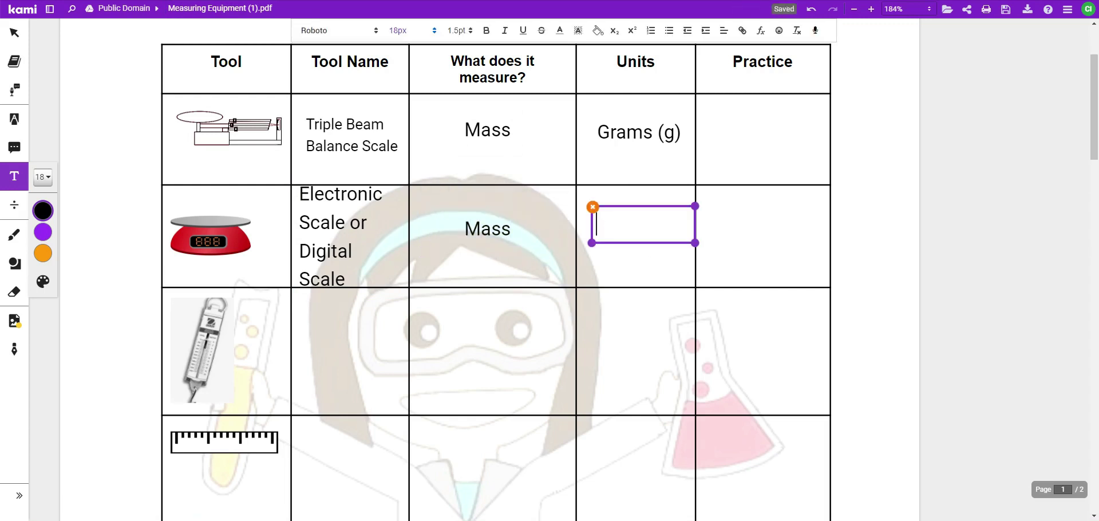
{"action": "type", "text": "Grams ("}
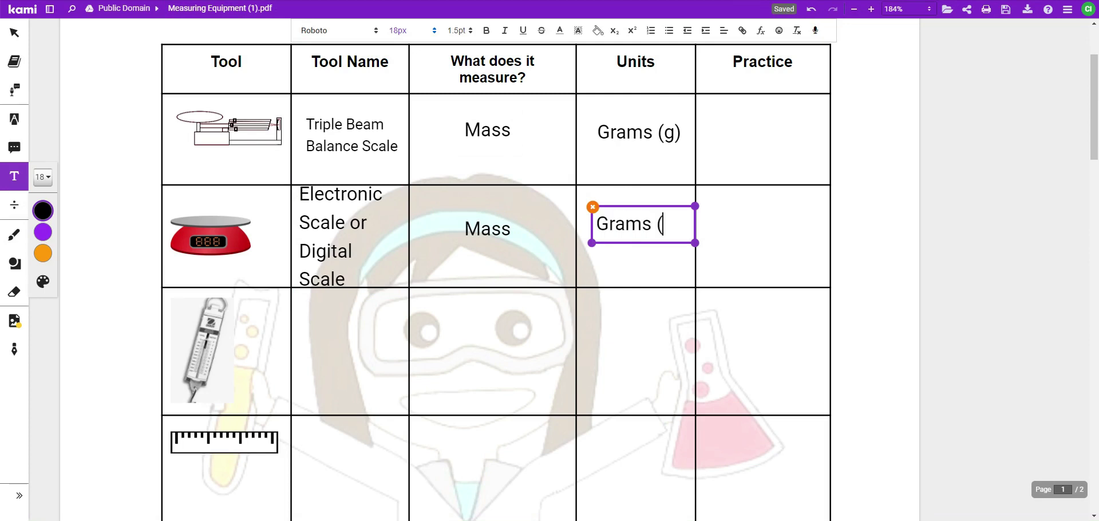
{"action": "type", "text": "g)"}
{"action": "key", "text": "Escape"}
Add "Spring Scale" to the third row's Tool Name cell and shift the text box down toward the cell's middle
{"action": "scroll", "coordinate": [496, 269], "scroll_direction": "down", "scroll_amount": 1}
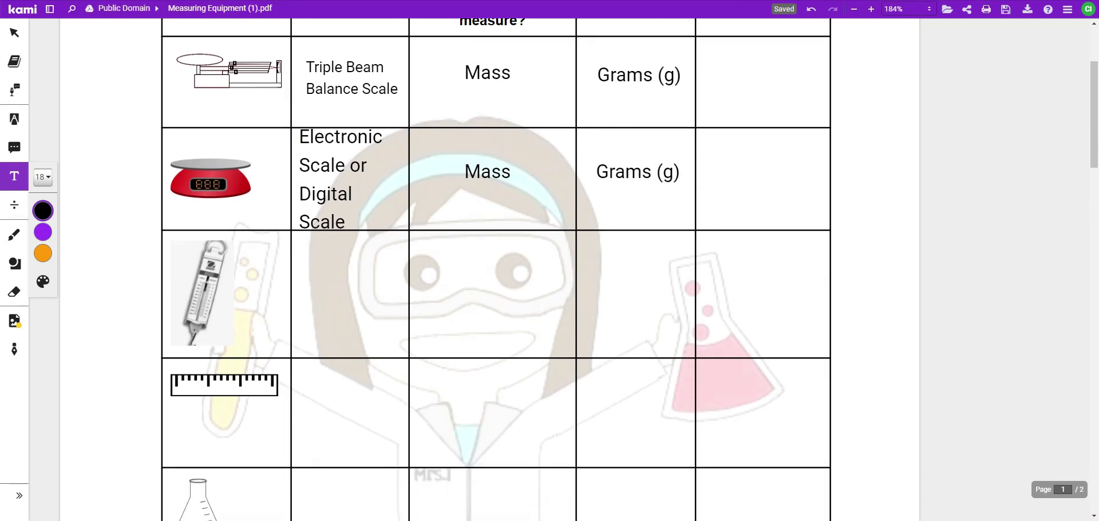
{"action": "left_click", "coordinate": [301, 255]}
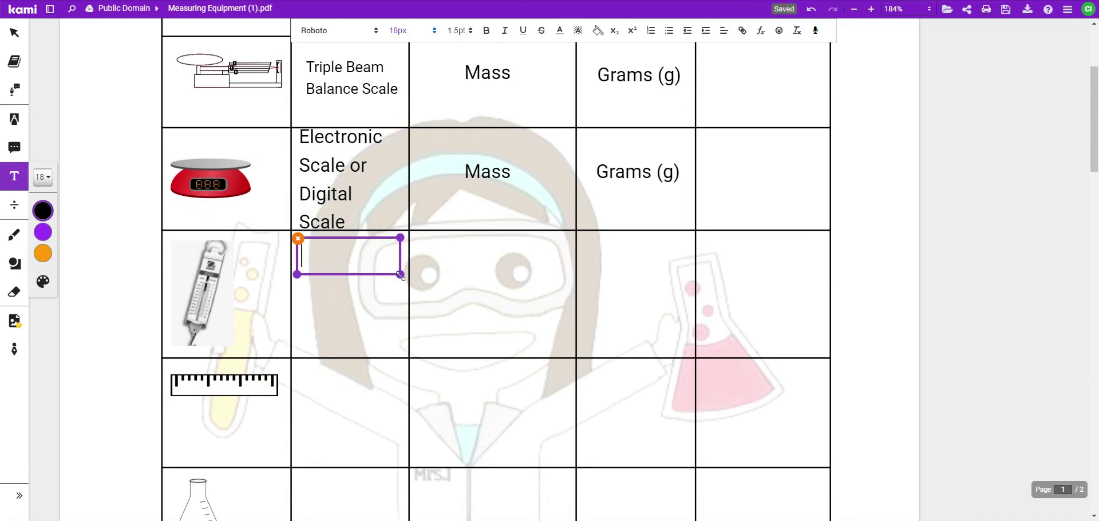
{"action": "type", "text": "Spring "}
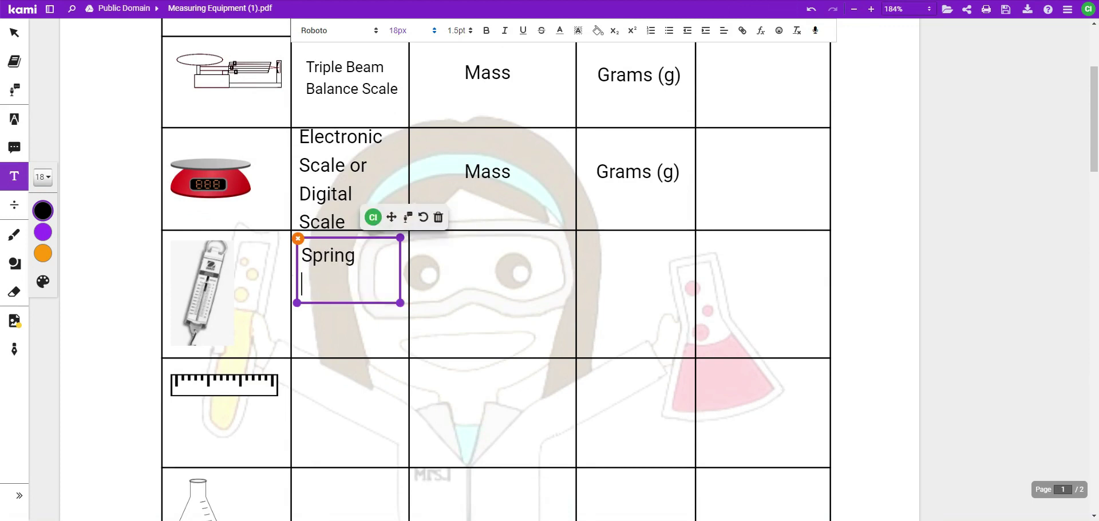
{"action": "type", "text": "Scale"}
{"action": "left_click_drag", "start_coordinate": [354, 237], "coordinate": [354, 255]}
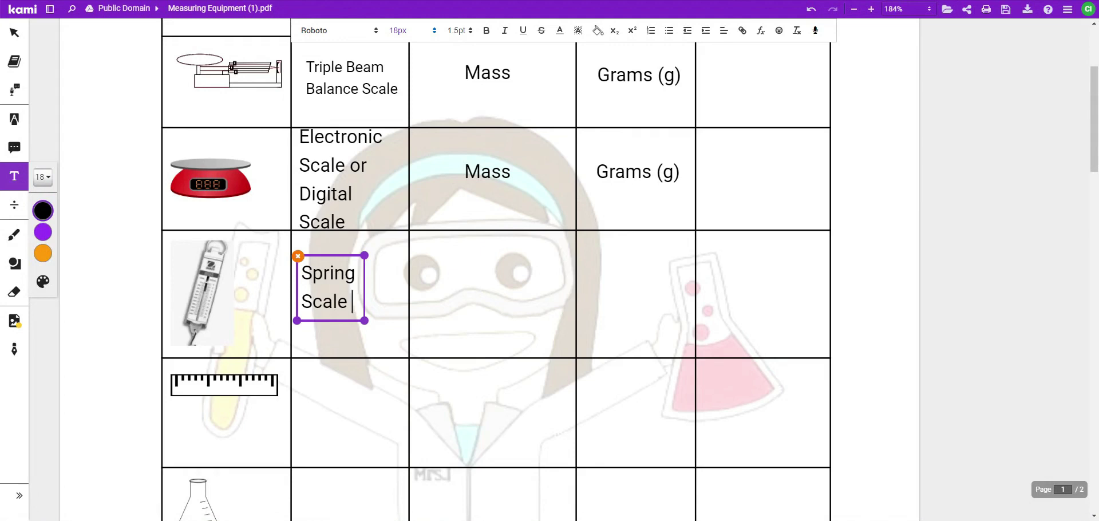
{"action": "left_click", "coordinate": [455, 274]}
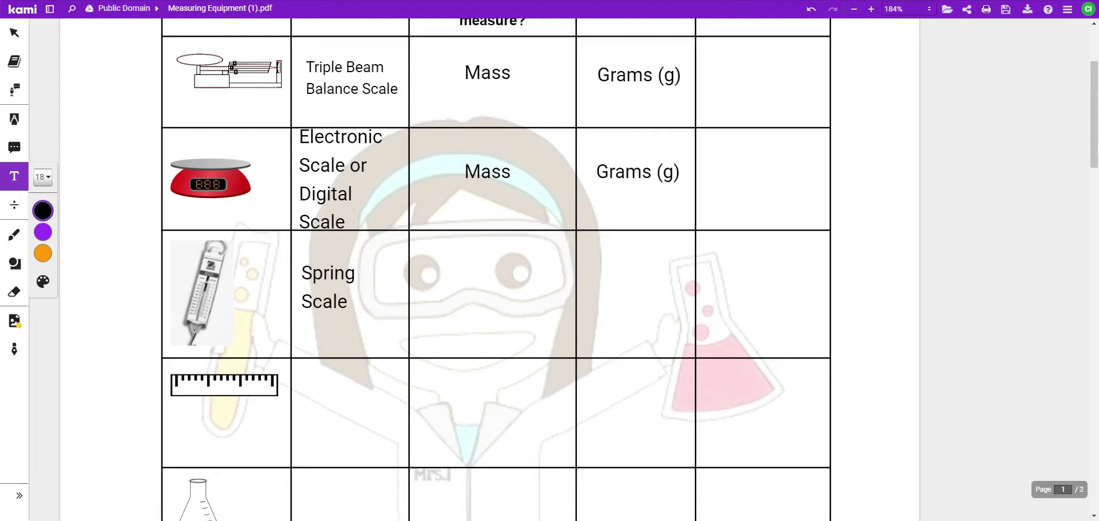
Add "Weight" to the "What does it measure?" cell of the spring scale row
{"action": "left_click", "coordinate": [455, 273]}
{"action": "type", "text": "Weight"}
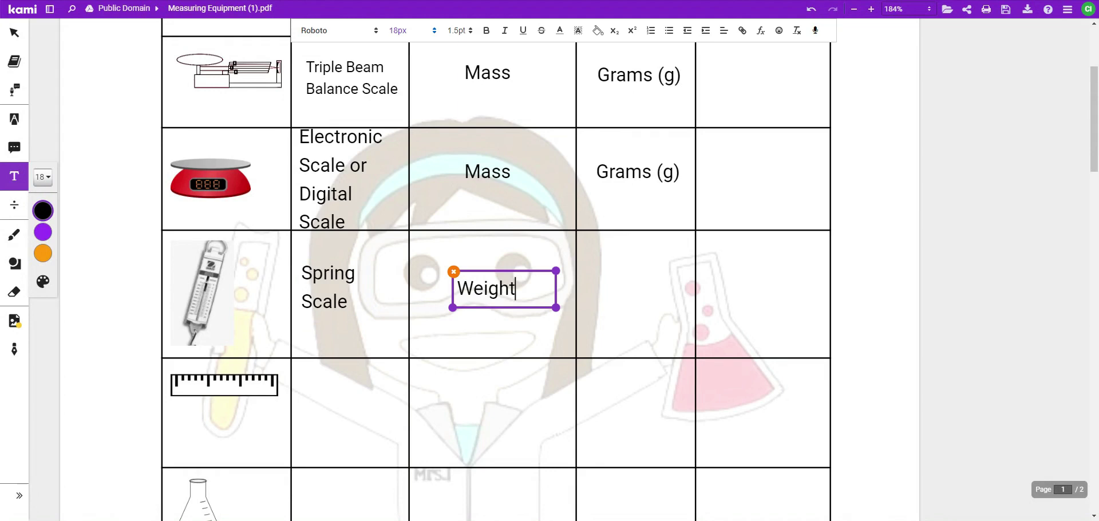
{"action": "left_click", "coordinate": [595, 271]}
Add "Newtons (N)" to the Units cell of the spring scale row, in a text box sized to fit the cell
{"action": "left_click", "coordinate": [595, 270]}
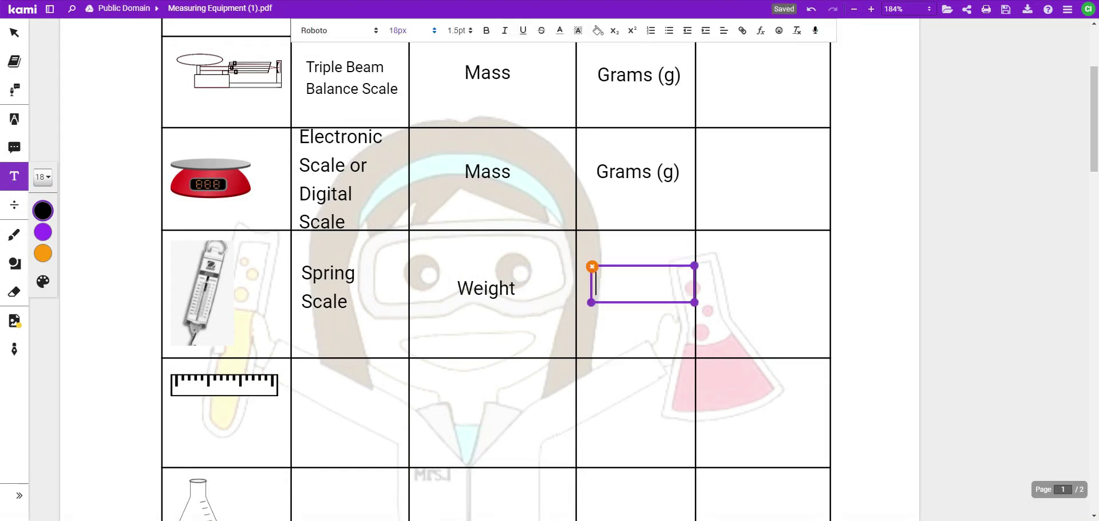
{"action": "left_click_drag", "start_coordinate": [644, 265], "coordinate": [639, 267]}
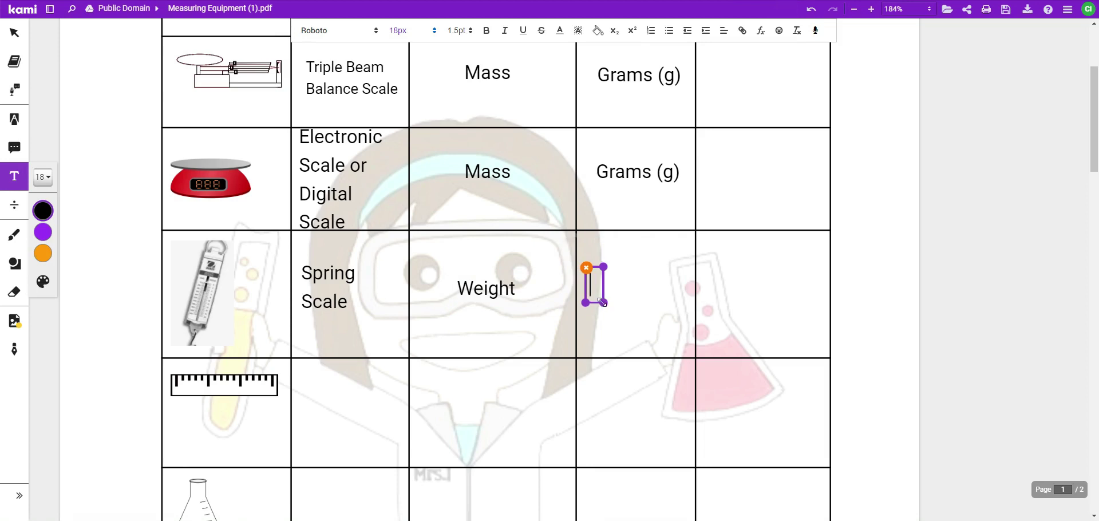
{"action": "left_click_drag", "start_coordinate": [602, 304], "coordinate": [687, 305]}
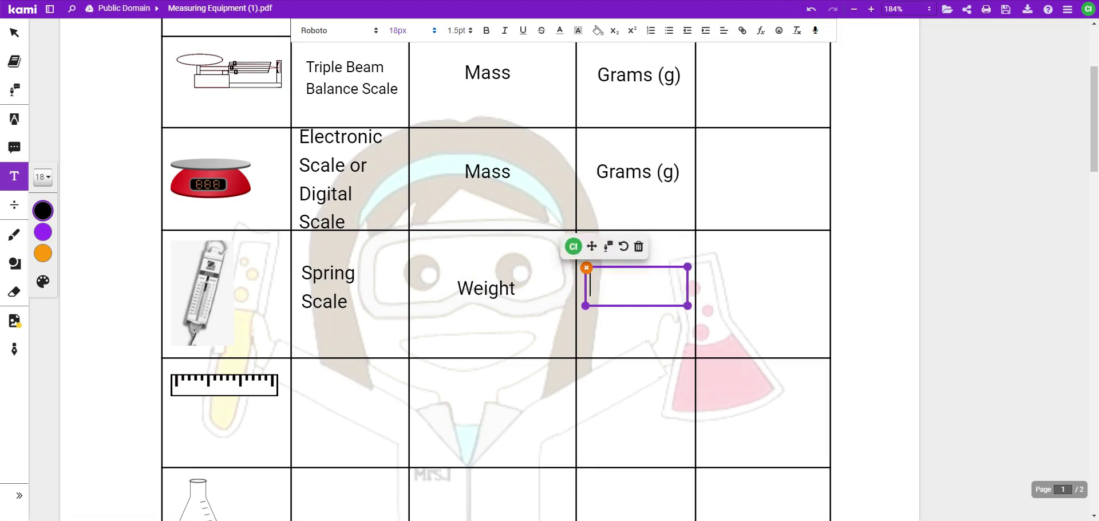
{"action": "type", "text": "Newtons (N_"}
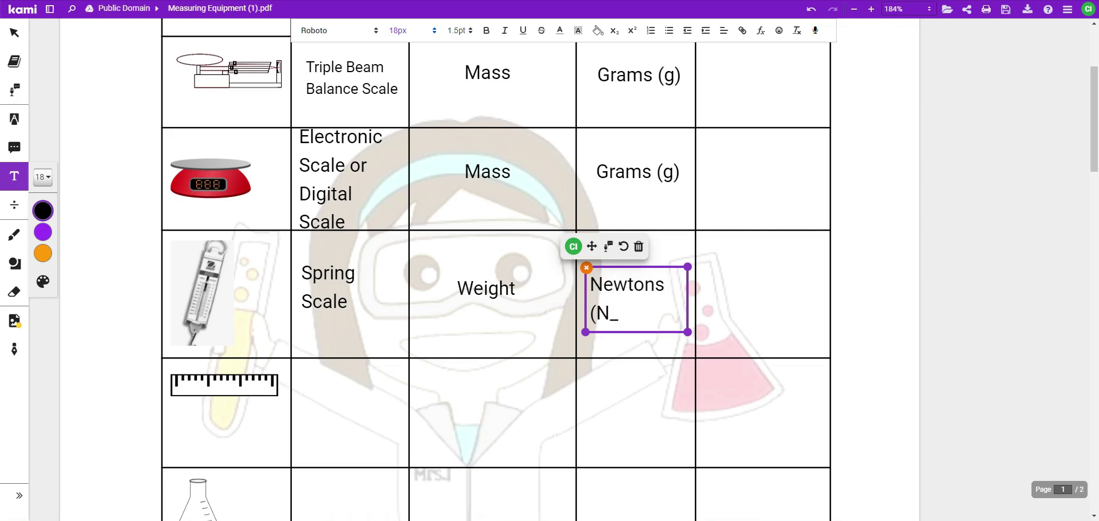
{"action": "key", "text": "BackSpace"}
{"action": "type", "text": ")"}
{"action": "key", "text": "ctrl+a"}
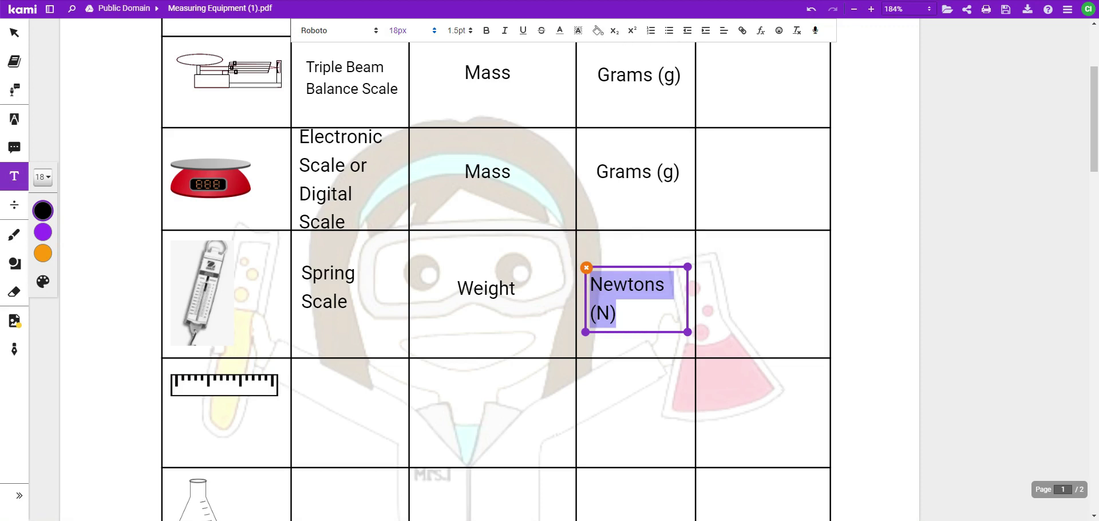
{"action": "key", "text": "Escape"}
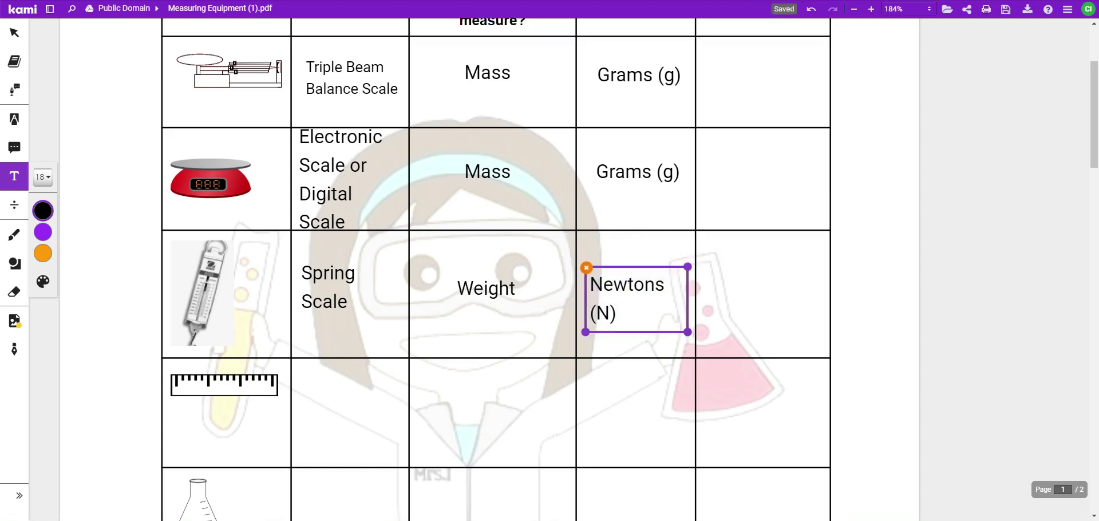
{"action": "left_click", "coordinate": [309, 398]}
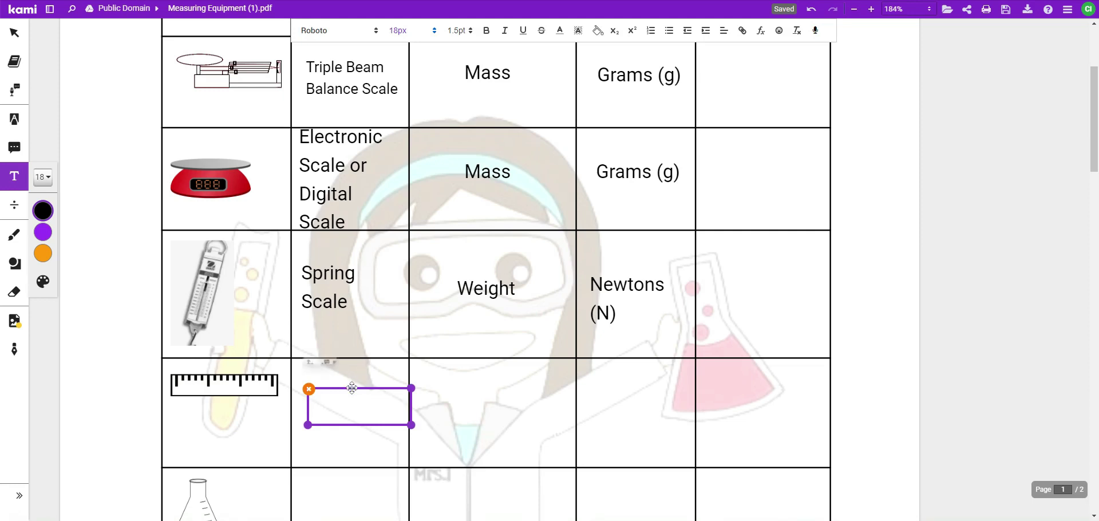
{"action": "left_click_drag", "start_coordinate": [351, 386], "coordinate": [340, 375]}
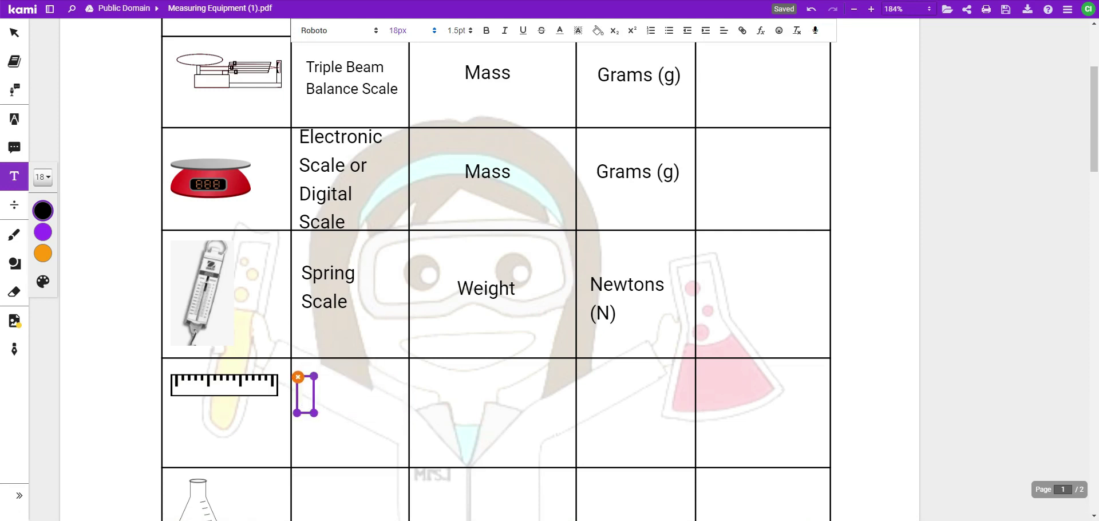
{"action": "left_click_drag", "start_coordinate": [314, 413], "coordinate": [404, 458]}
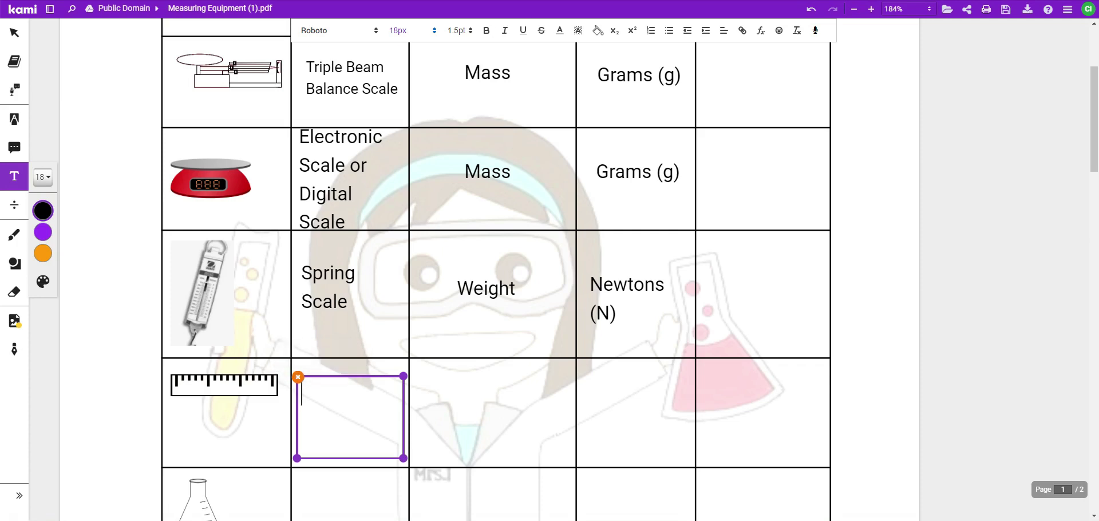
Add "Force" below "Weight" in the spring scale row and center it under that word
{"action": "left_click", "coordinate": [457, 325]}
{"action": "left_click", "coordinate": [457, 326]}
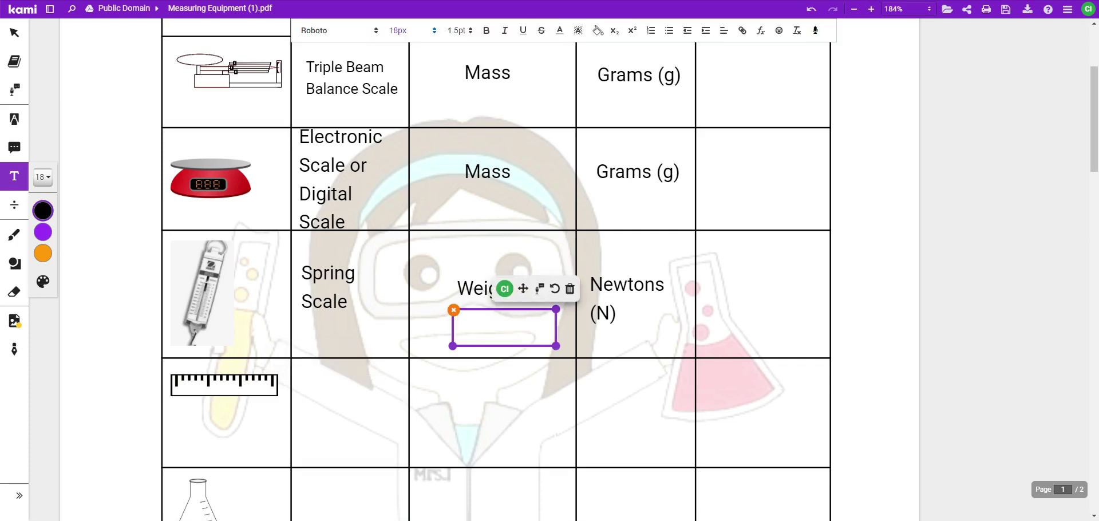
{"action": "type", "text": "Force"}
{"action": "left_click_drag", "start_coordinate": [487, 313], "coordinate": [497, 313]}
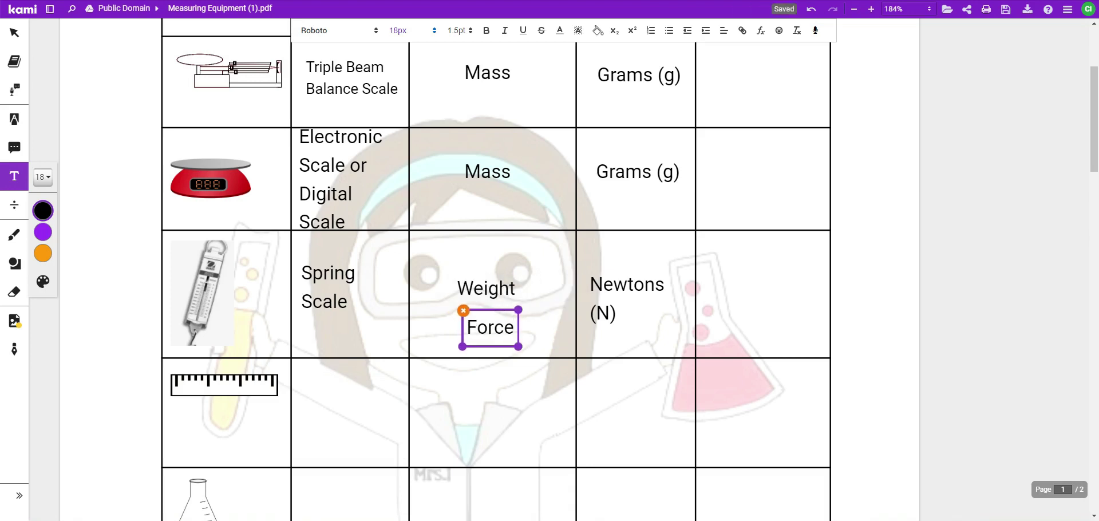
{"action": "key", "text": "Escape"}
{"action": "left_click", "coordinate": [489, 326]}
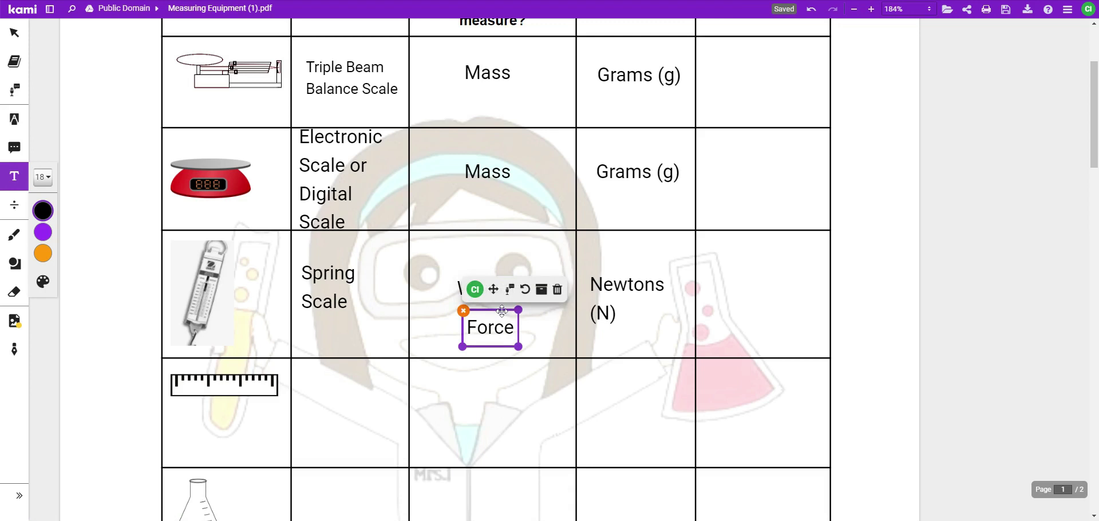
{"action": "left_click_drag", "start_coordinate": [500, 312], "coordinate": [495, 312]}
{"action": "left_click", "coordinate": [553, 339]}
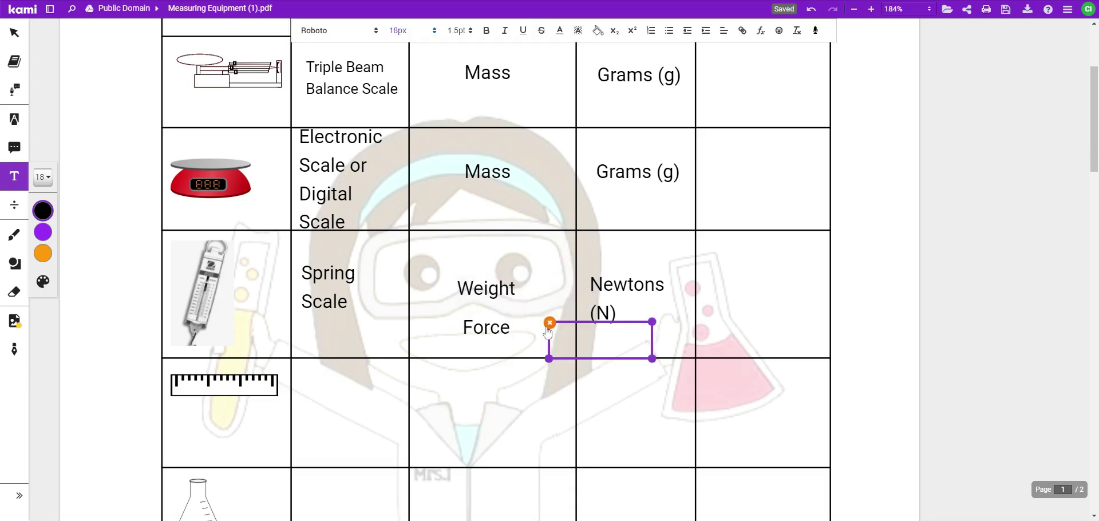
{"action": "left_click", "coordinate": [549, 323]}
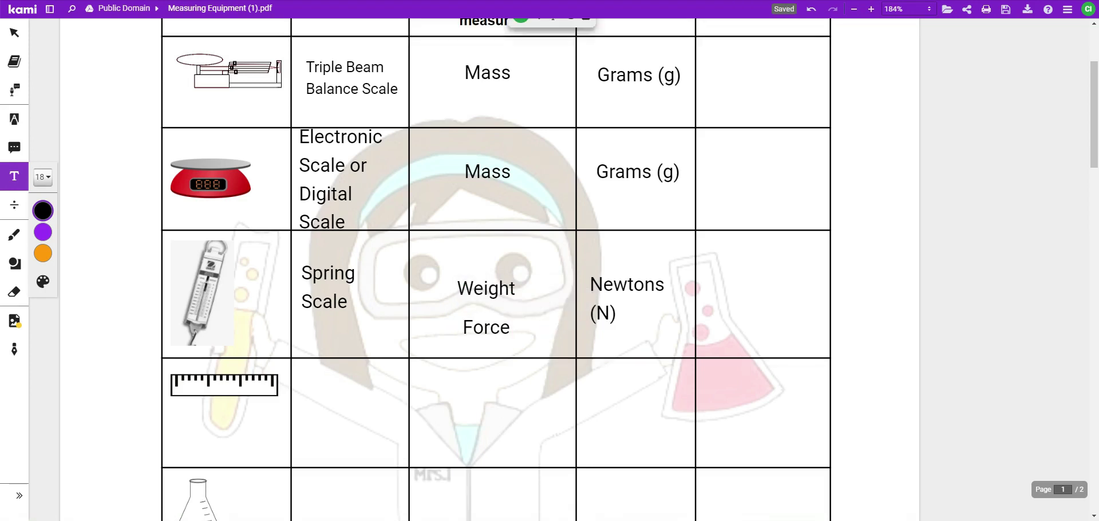
Add "Ruler" and "Meter Stick" on two lines in the Tool Name cell of the ruler row
{"action": "scroll", "coordinate": [496, 269], "scroll_direction": "down", "scroll_amount": 4}
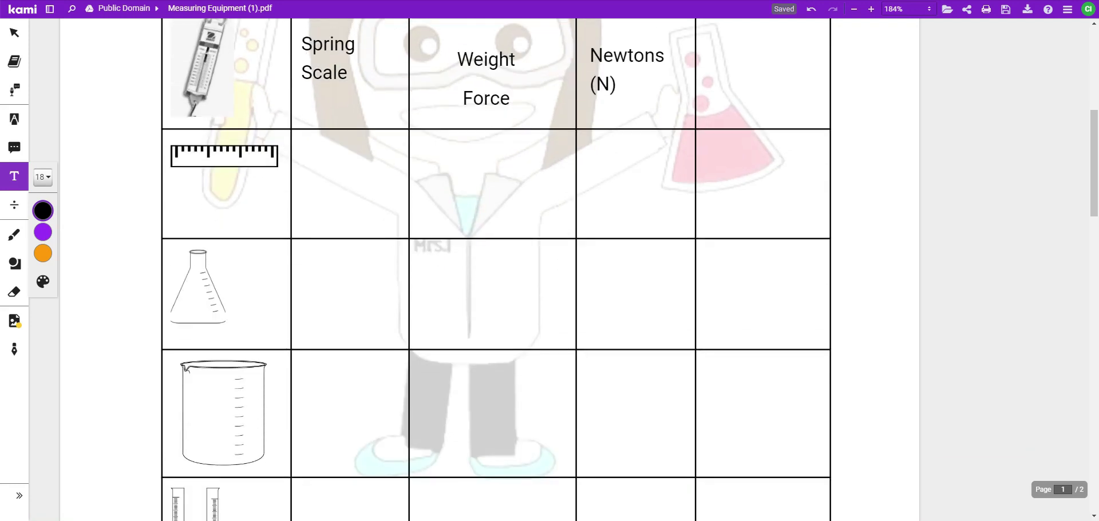
{"action": "scroll", "coordinate": [496, 269], "scroll_direction": "up", "scroll_amount": 1}
{"action": "scroll", "coordinate": [343, 258], "scroll_direction": "up", "scroll_amount": 2}
{"action": "left_click", "coordinate": [326, 229]}
{"action": "left_click", "coordinate": [344, 312]}
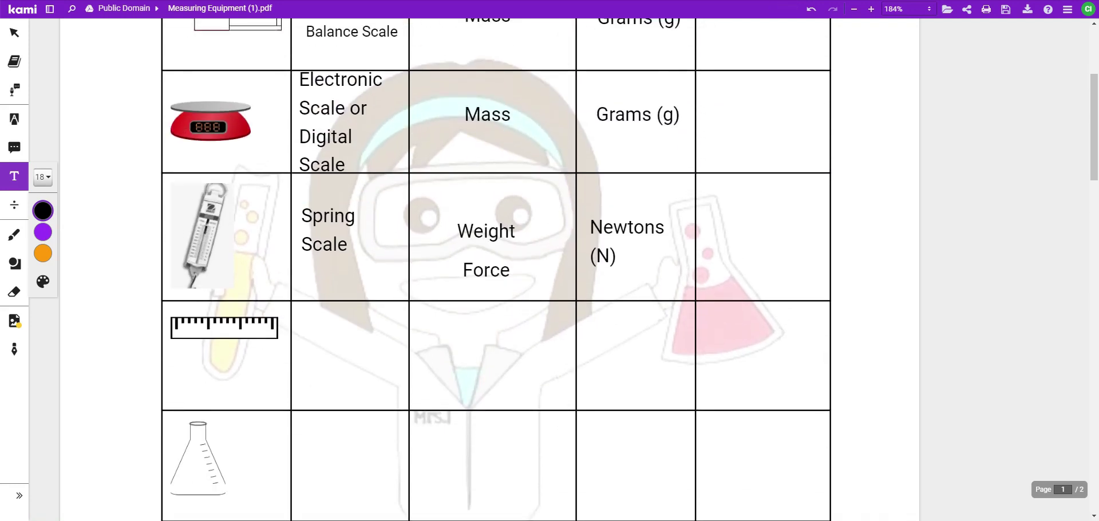
{"action": "left_click", "coordinate": [304, 297]}
{"action": "left_click_drag", "start_coordinate": [343, 295], "coordinate": [338, 310]}
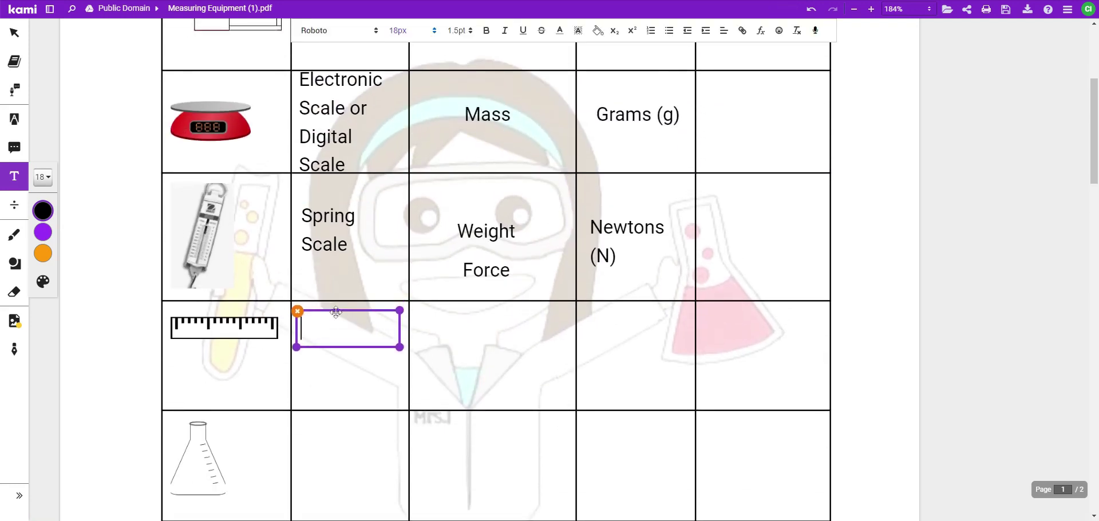
{"action": "type", "text": "Ruler"}
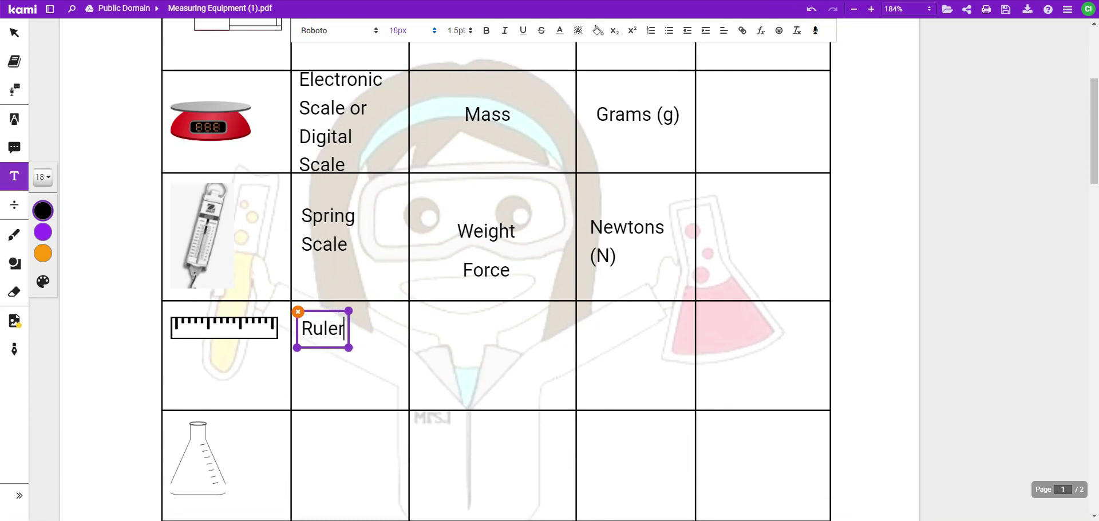
{"action": "key", "text": "Return"}
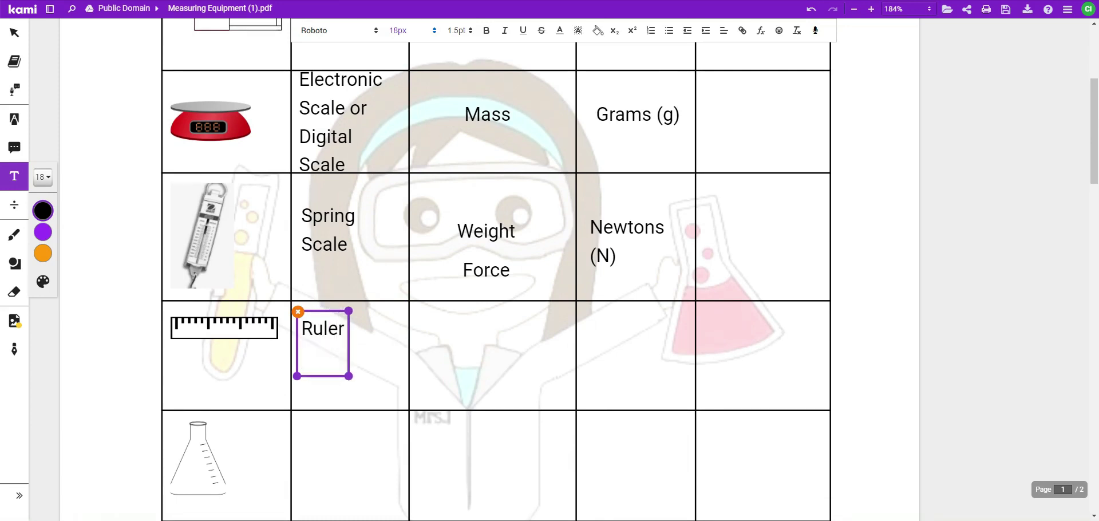
{"action": "type", "text": "Meter Stick"}
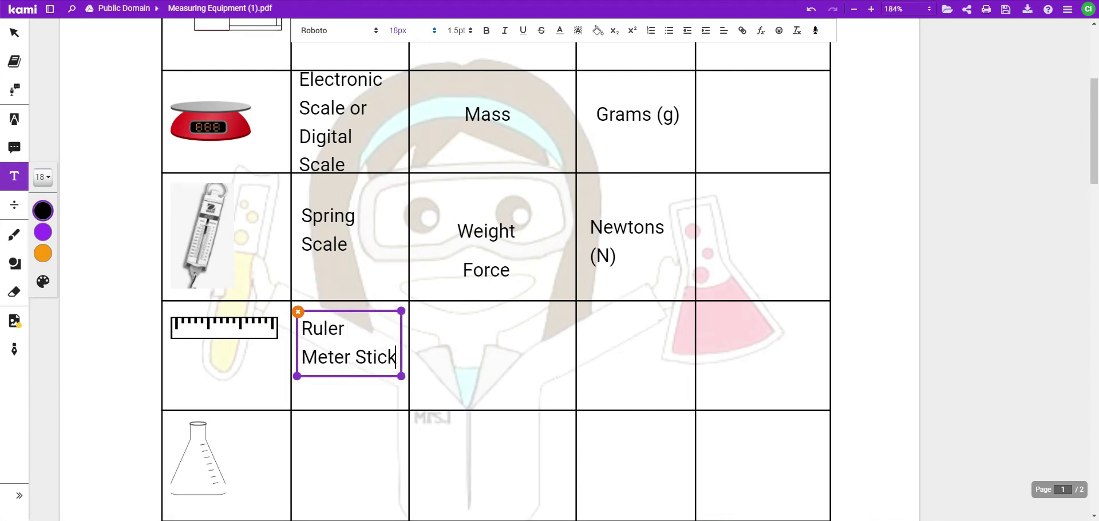
{"action": "key", "text": "Escape"}
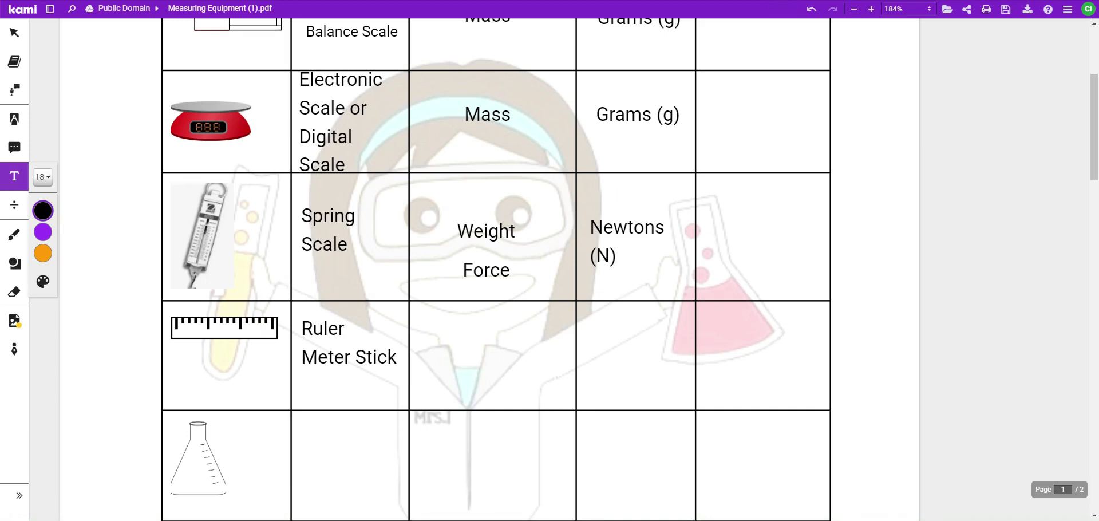
Add "Distance, length, width, height" to the "What does it measure?" cell of the ruler row
{"action": "left_click", "coordinate": [421, 312]}
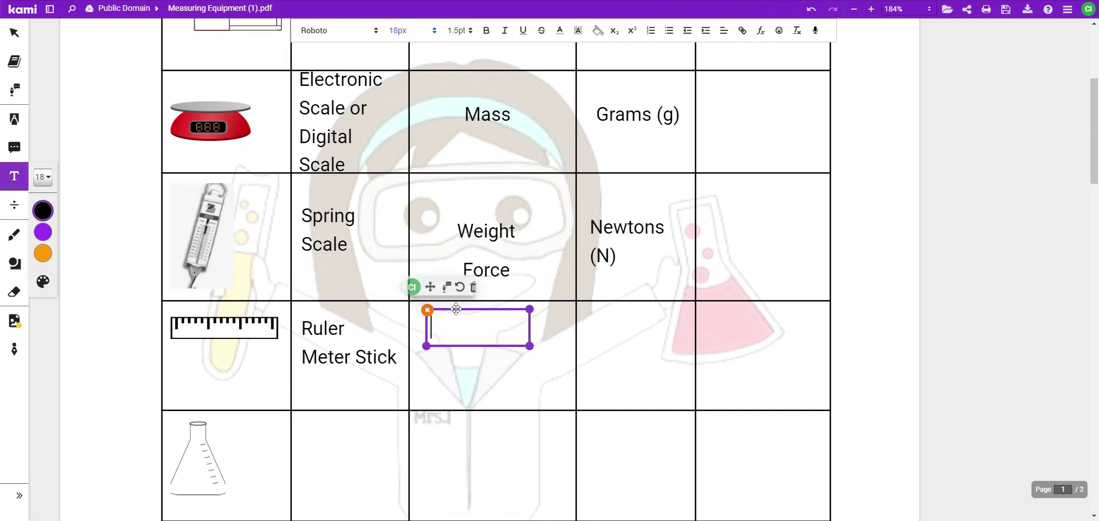
{"action": "type", "text": "Distance"}
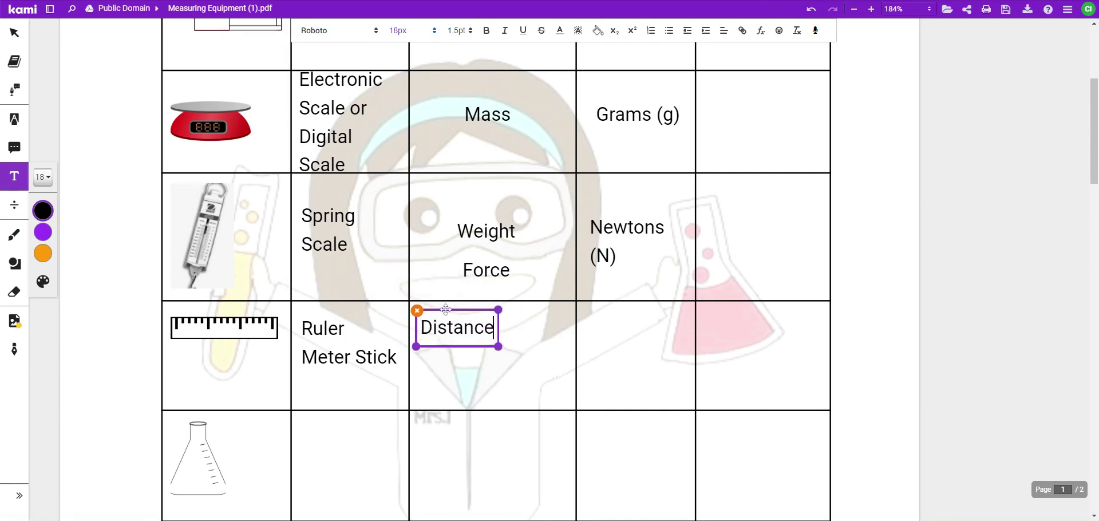
{"action": "type", "text": ", length"}
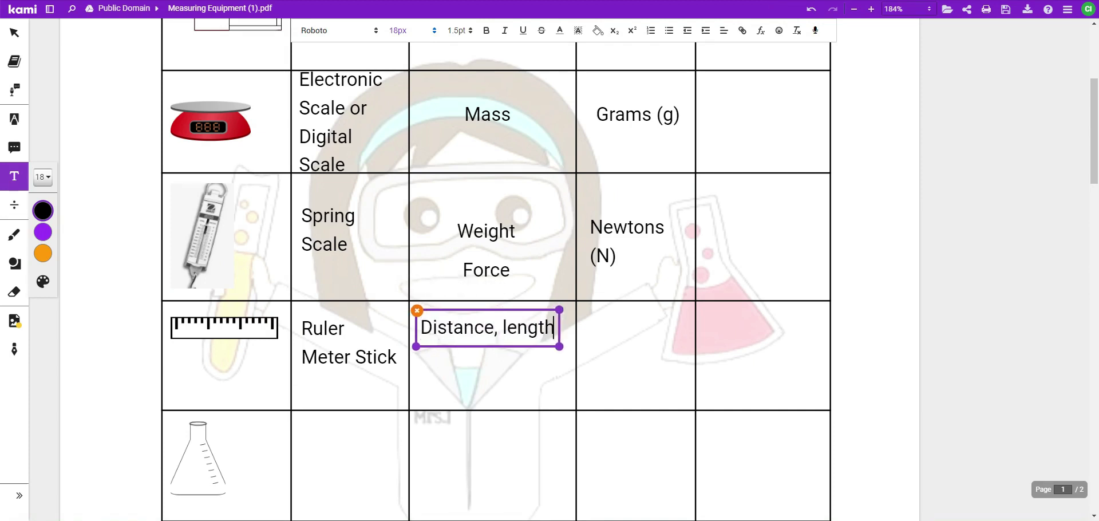
{"action": "type", "text": ", widt"}
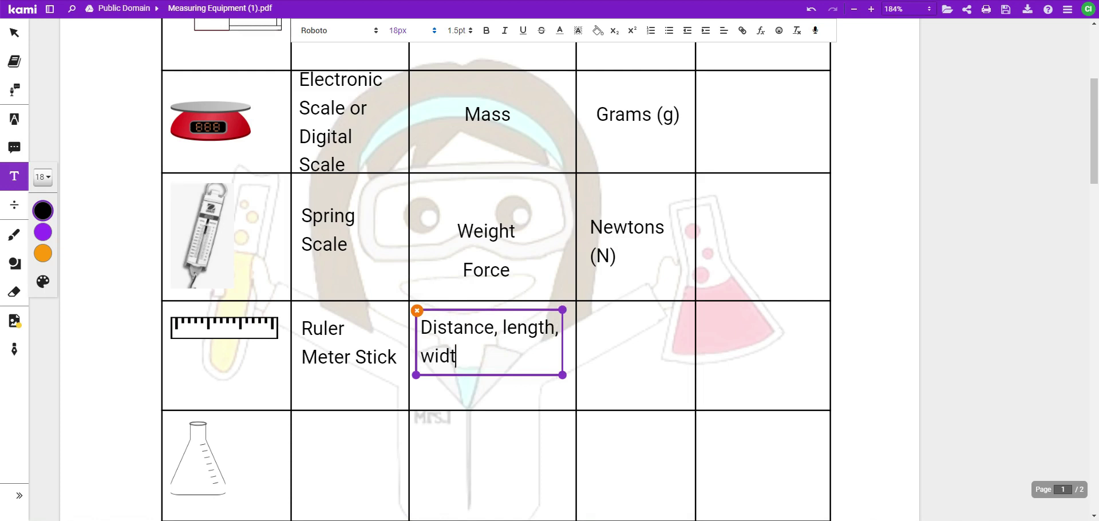
{"action": "type", "text": "h, height"}
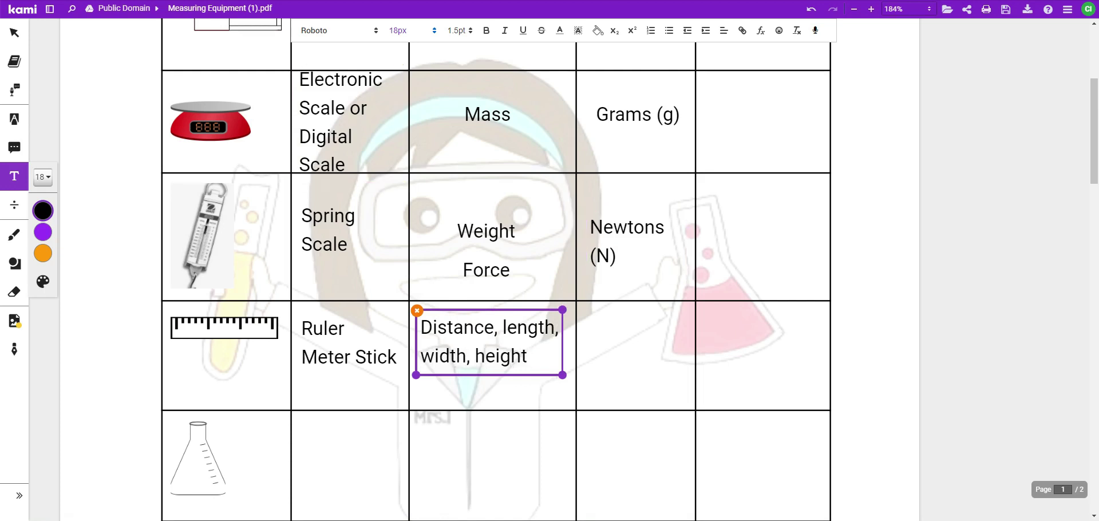
{"action": "key", "text": "Escape"}
Add "Meters (m)" and "Centimeters (cm)" on two lines in the Units cell of the ruler row
{"action": "left_click", "coordinate": [582, 320]}
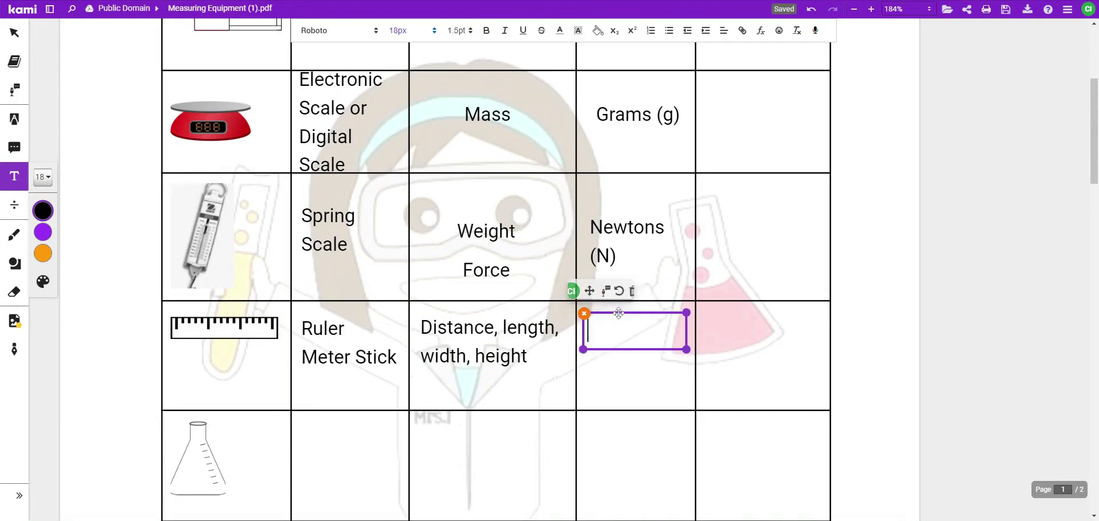
{"action": "left_click_drag", "start_coordinate": [615, 318], "coordinate": [618, 315]}
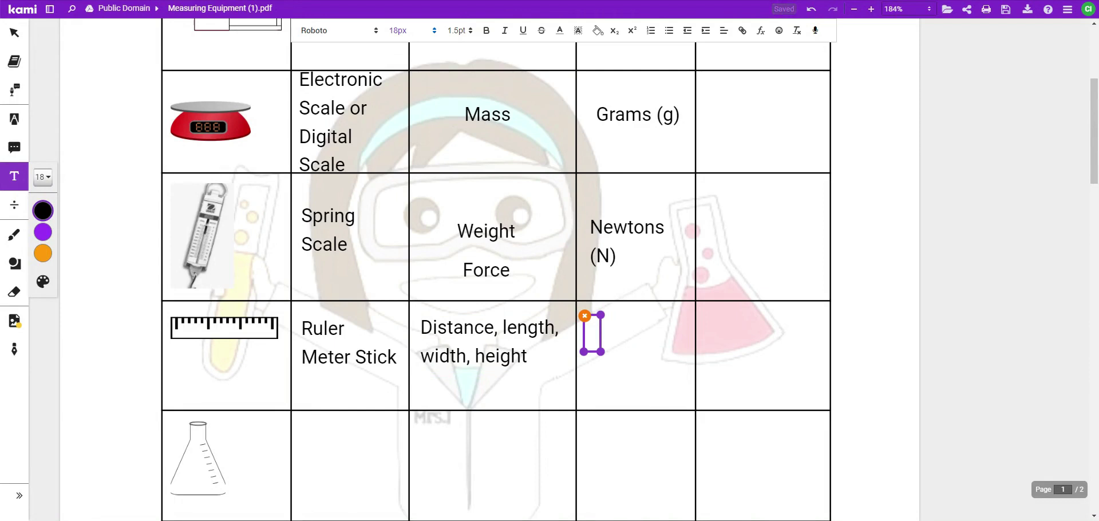
{"action": "type", "text": "M"}
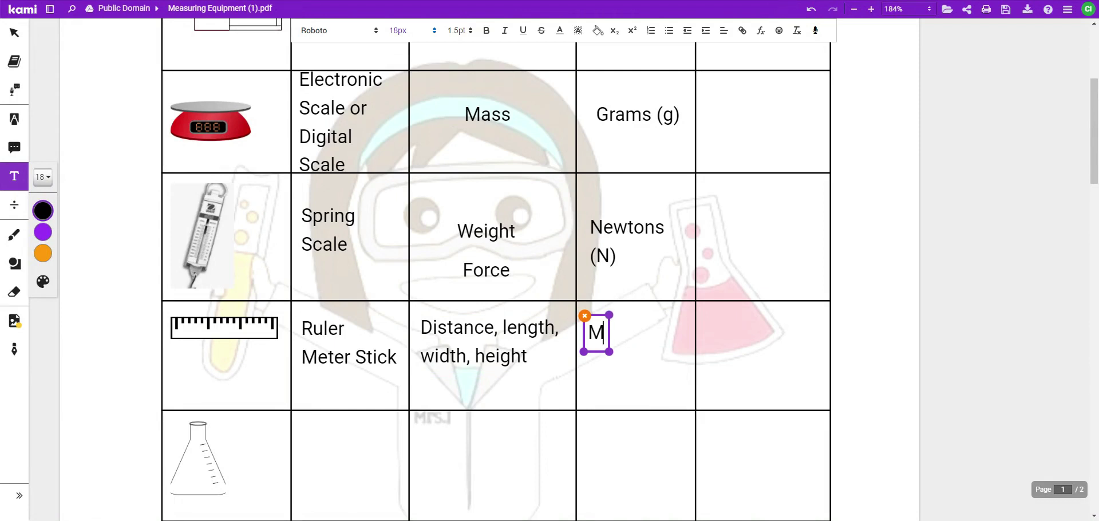
{"action": "type", "text": "eters (m"}
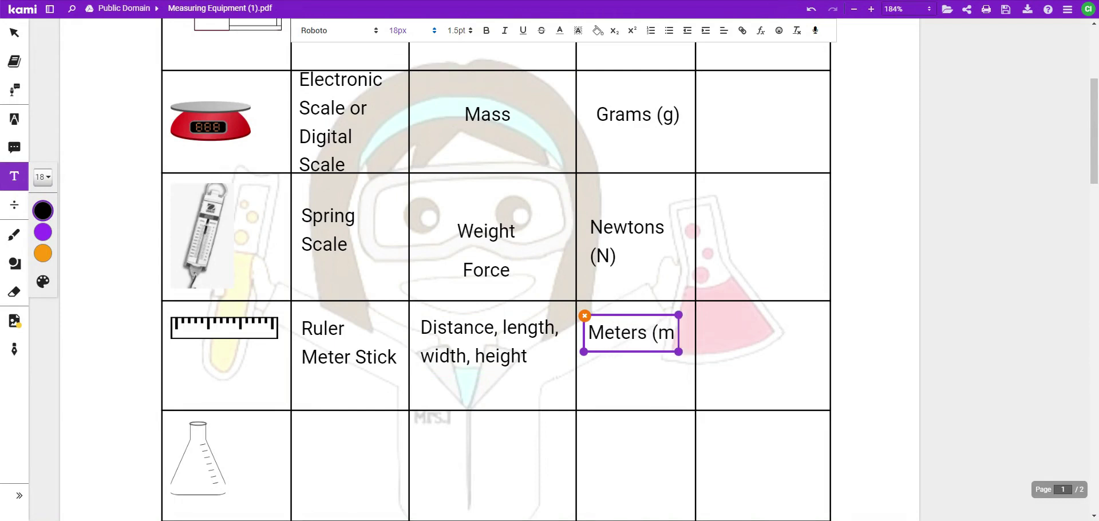
{"action": "type", "text": ")"}
{"action": "key", "text": "Return"}
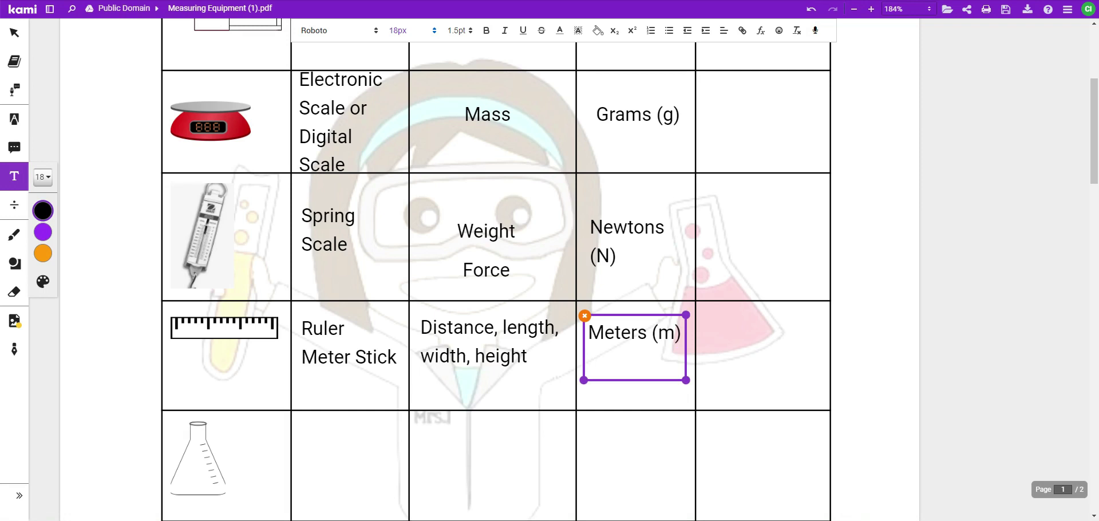
{"action": "type", "text": "Centime"}
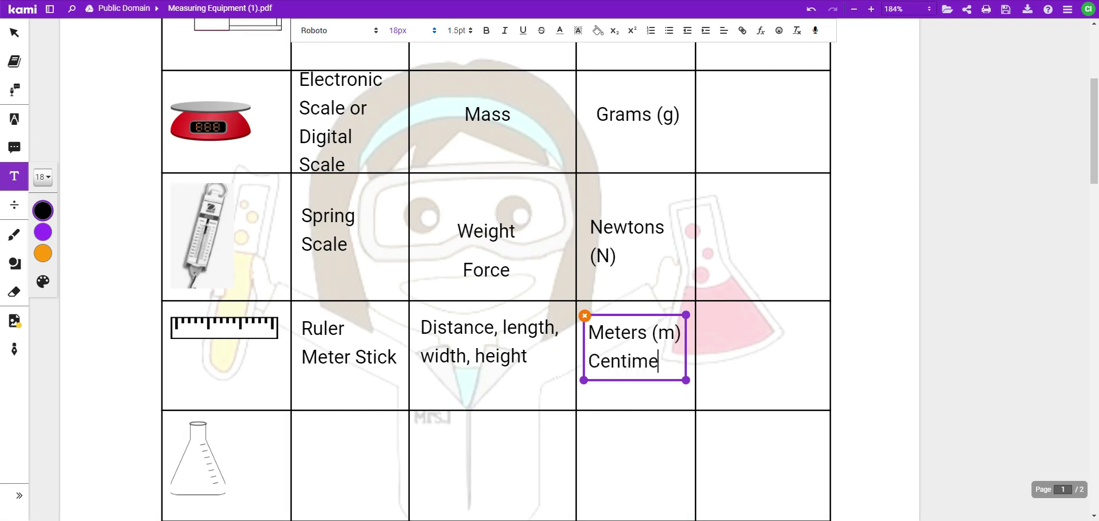
{"action": "type", "text": "ters (cm)"}
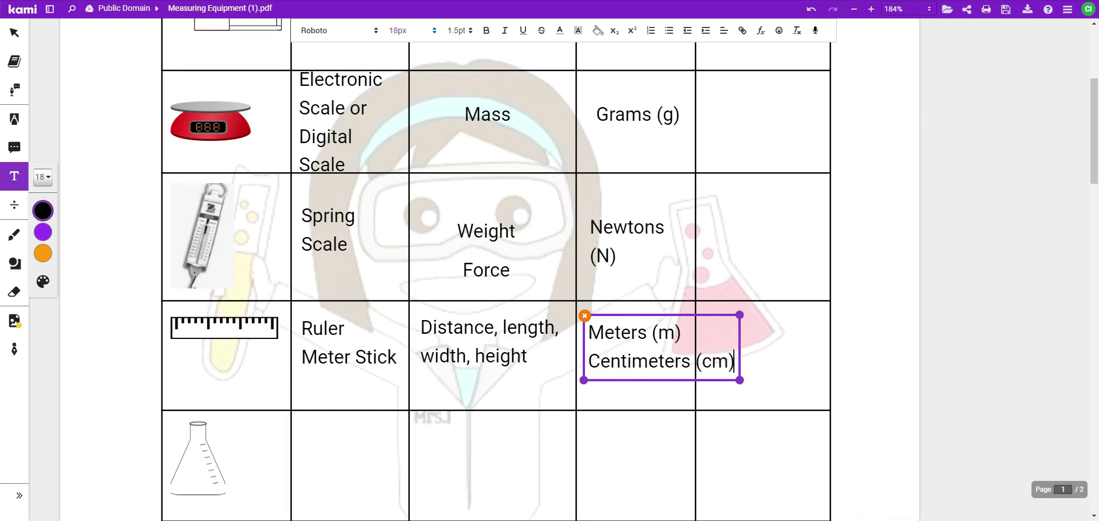
{"action": "key", "text": "Escape"}
Add "Erlenmeyer Flask" in the Tool Name cell of the conical flask row
{"action": "scroll", "coordinate": [495, 269], "scroll_direction": "down", "scroll_amount": 4}
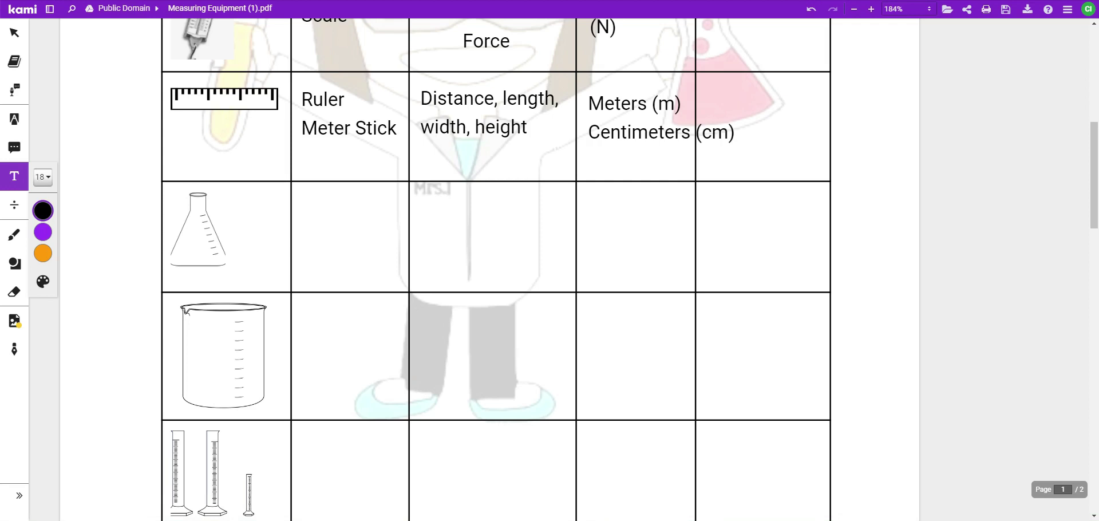
{"action": "left_click", "coordinate": [305, 196]}
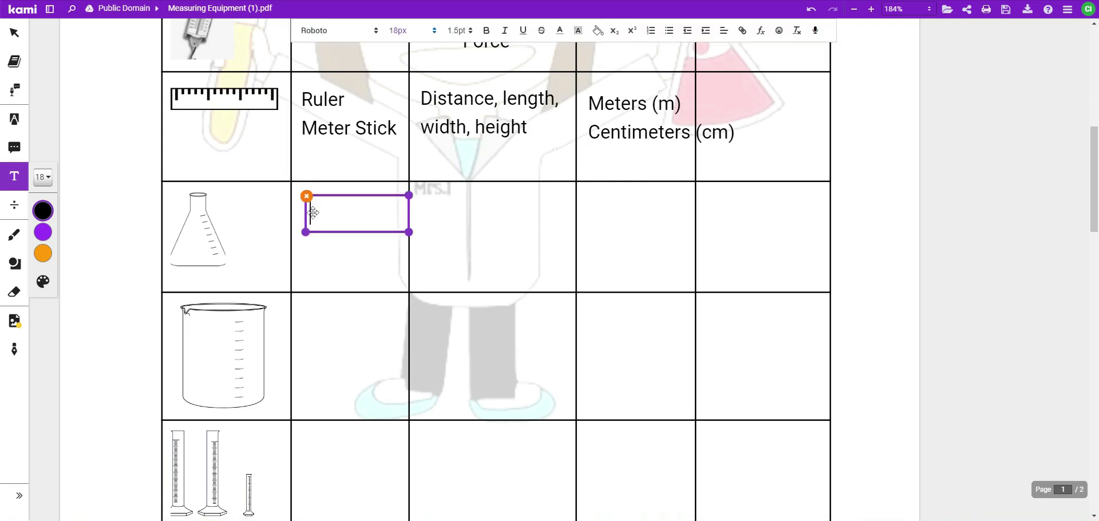
{"action": "type", "text": "Erlne"}
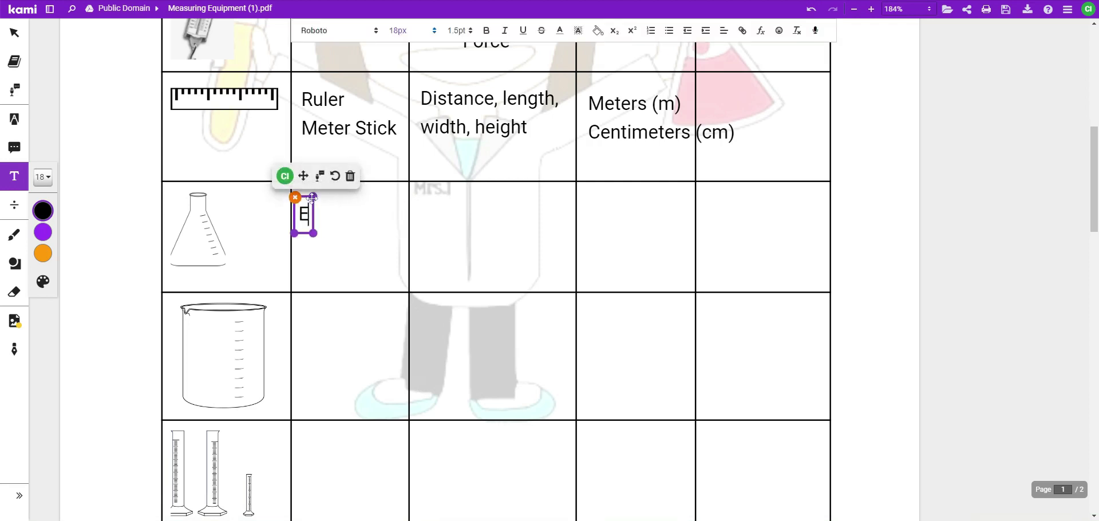
{"action": "key", "text": "BackSpace"}
{"action": "key", "text": "BackSpace"}
{"action": "type", "text": "enme"}
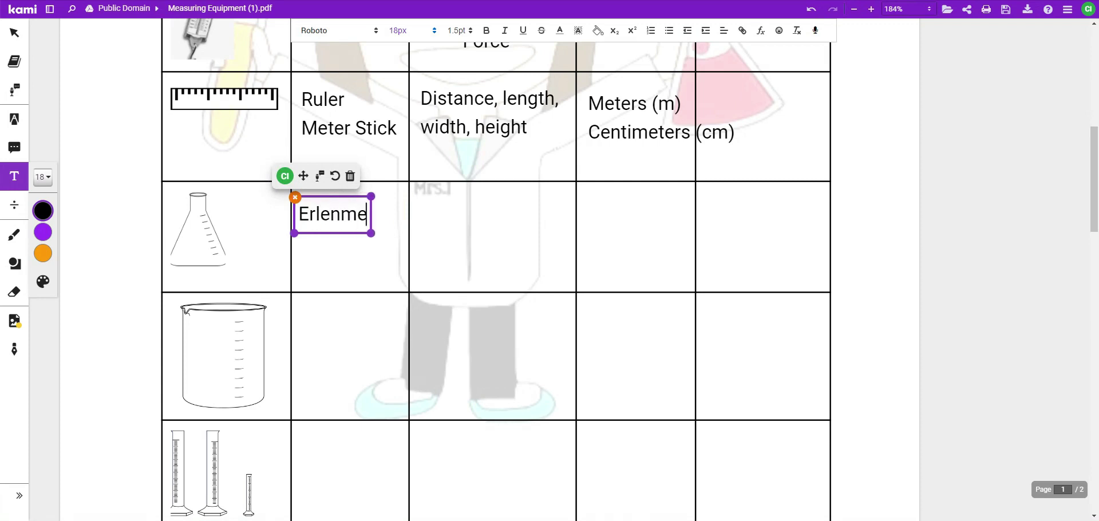
{"action": "type", "text": "yer Flask"}
{"action": "left_click", "coordinate": [435, 201]}
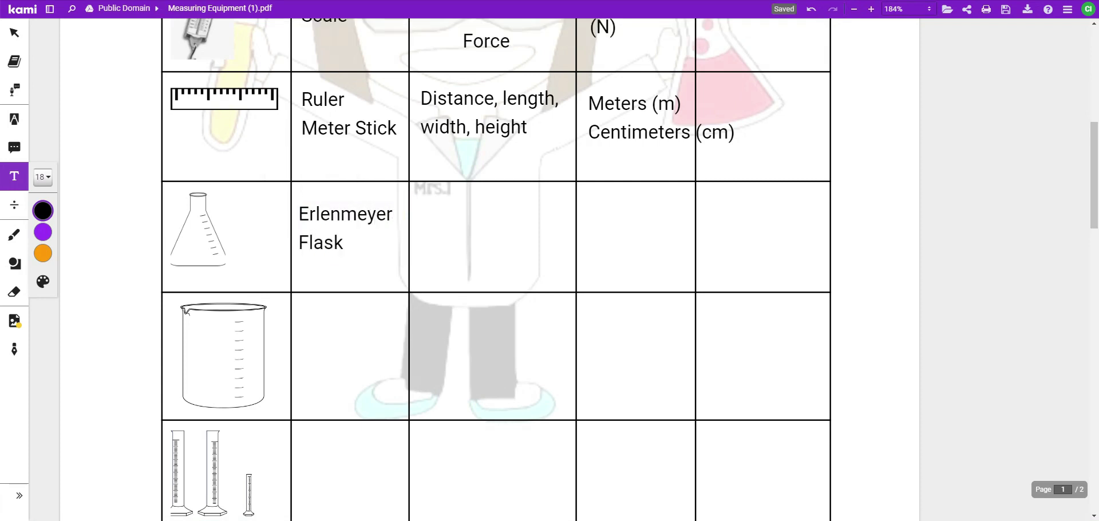
Add "Liquid" and "Volume" on two lines in the "What does it measure?" cell of the Erlenmeyer flask row
{"action": "left_click", "coordinate": [435, 200]}
{"action": "type", "text": "Liquid"}
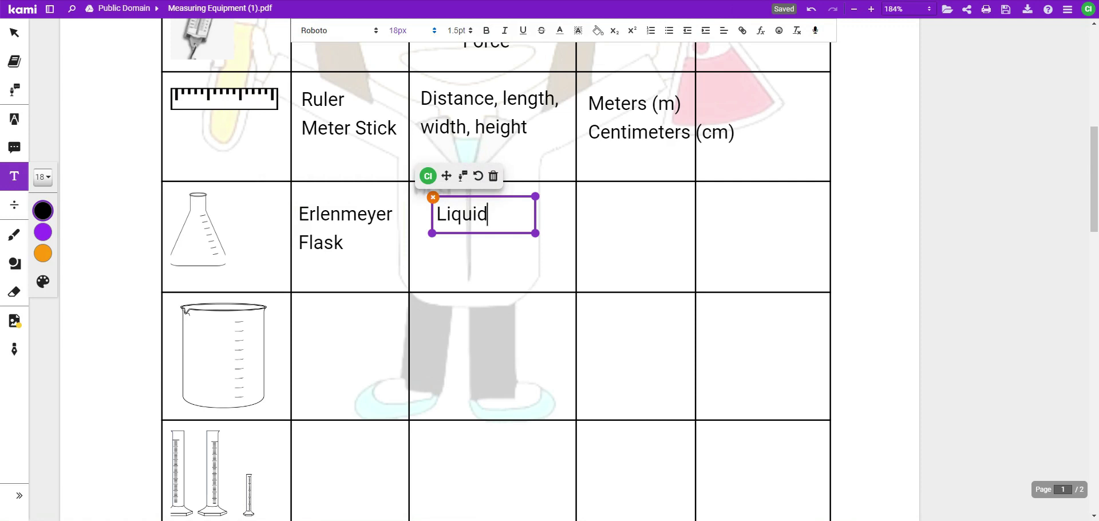
{"action": "key", "text": "Return"}
{"action": "type", "text": "Volume"}
{"action": "key", "text": "Escape"}
Add "Liters (L)" in the Units cell of the Erlenmeyer flask row and move it toward the cell's center
{"action": "left_click", "coordinate": [587, 198]}
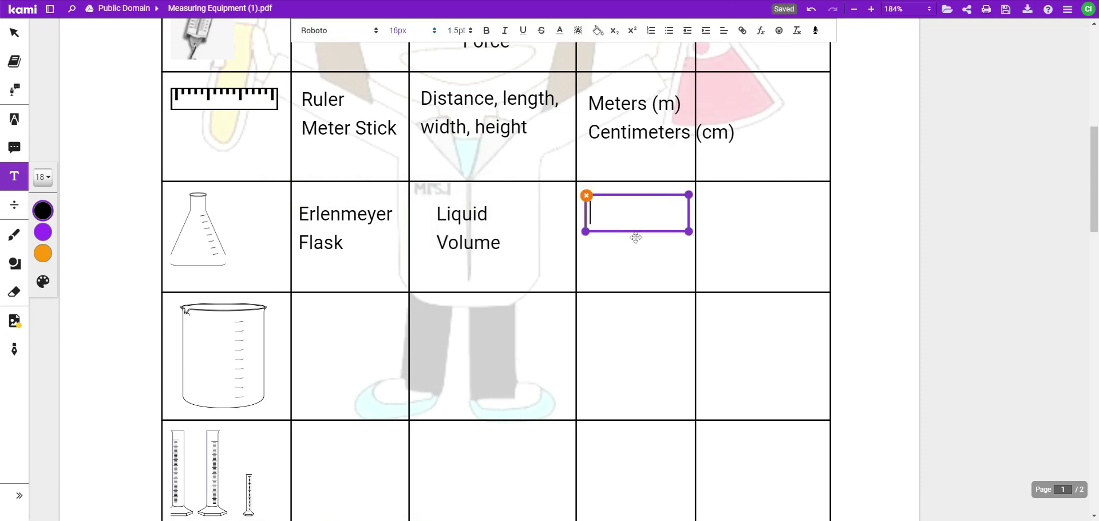
{"action": "type", "text": "Liters (L_"}
{"action": "key", "text": "BackSpace"}
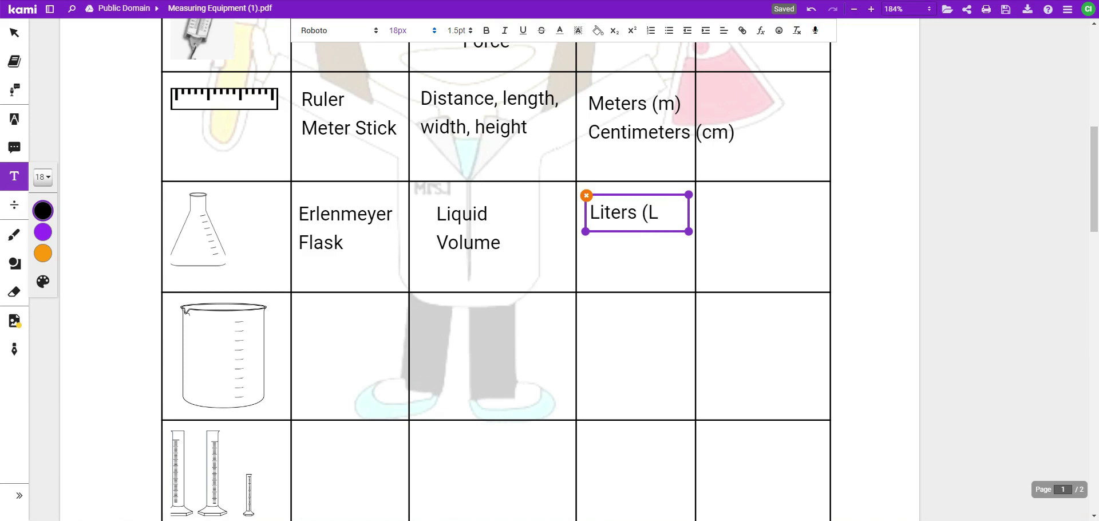
{"action": "type", "text": ")"}
{"action": "left_click_drag", "start_coordinate": [626, 196], "coordinate": [636, 211]}
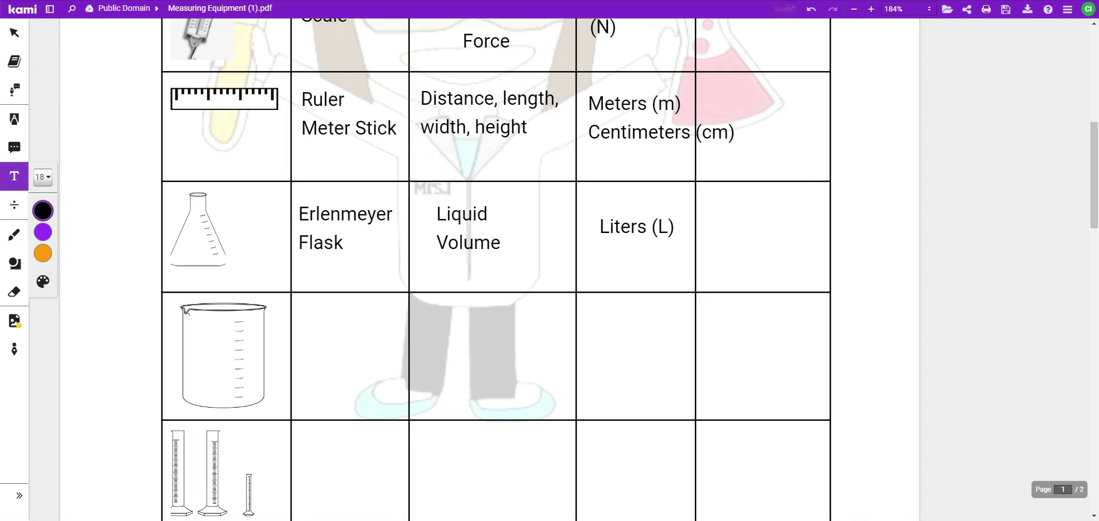
Add "Beaker" in the Tool Name cell of the beaker row and move it down to the middle of the cell
{"action": "left_click", "coordinate": [298, 298]}
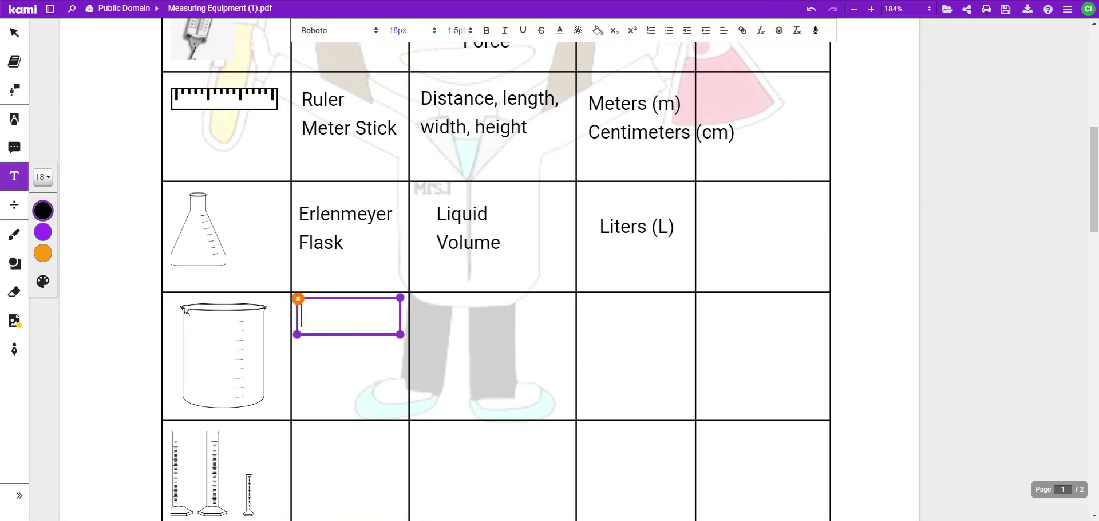
{"action": "type", "text": "Beaker"}
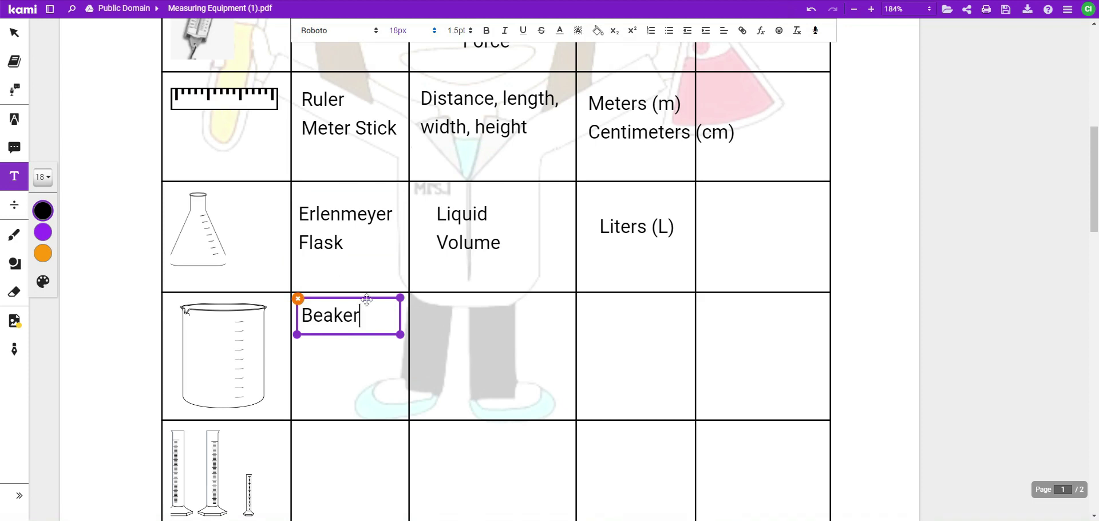
{"action": "left_click_drag", "start_coordinate": [366, 298], "coordinate": [366, 329]}
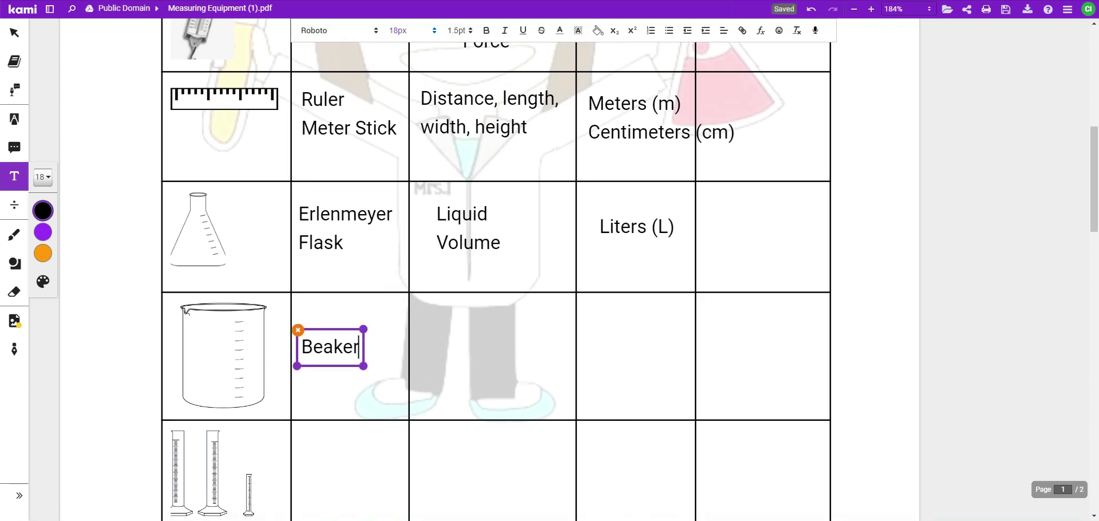
{"action": "key", "text": "Escape"}
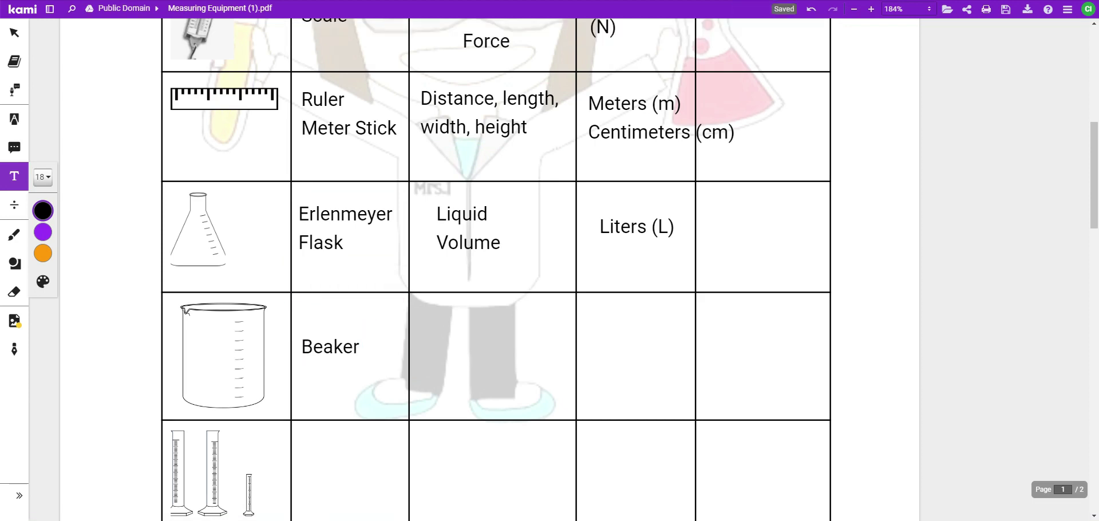
Add "Liquid" and "Volume" on two lines in the "What does it measure?" cell of the beaker row
{"action": "left_click", "coordinate": [434, 320]}
{"action": "type", "text": "Lieq"}
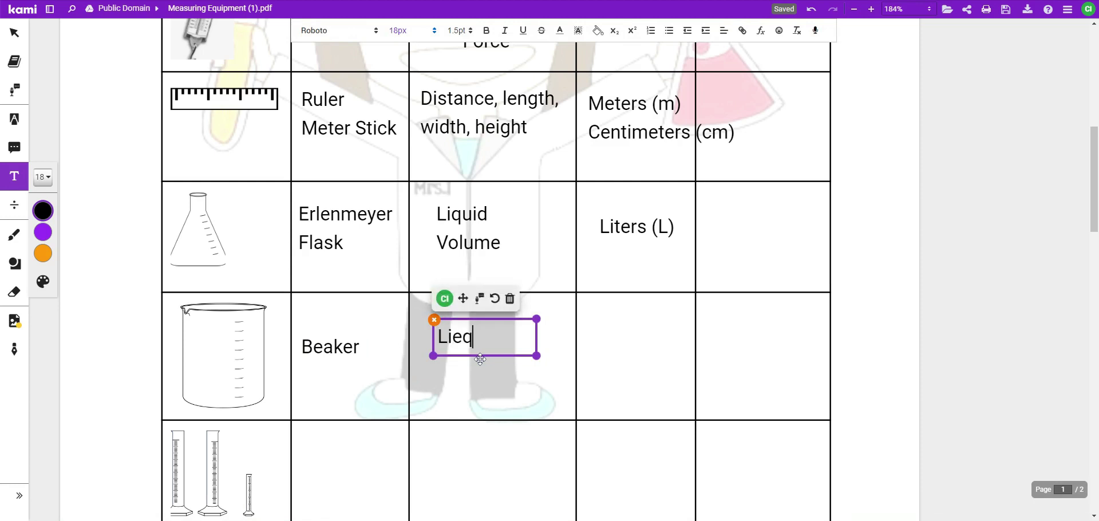
{"action": "key", "text": "BackSpace"}
{"action": "key", "text": "BackSpace"}
{"action": "type", "text": "quid B"}
{"action": "key", "text": "BackSpace"}
{"action": "key", "text": "Return"}
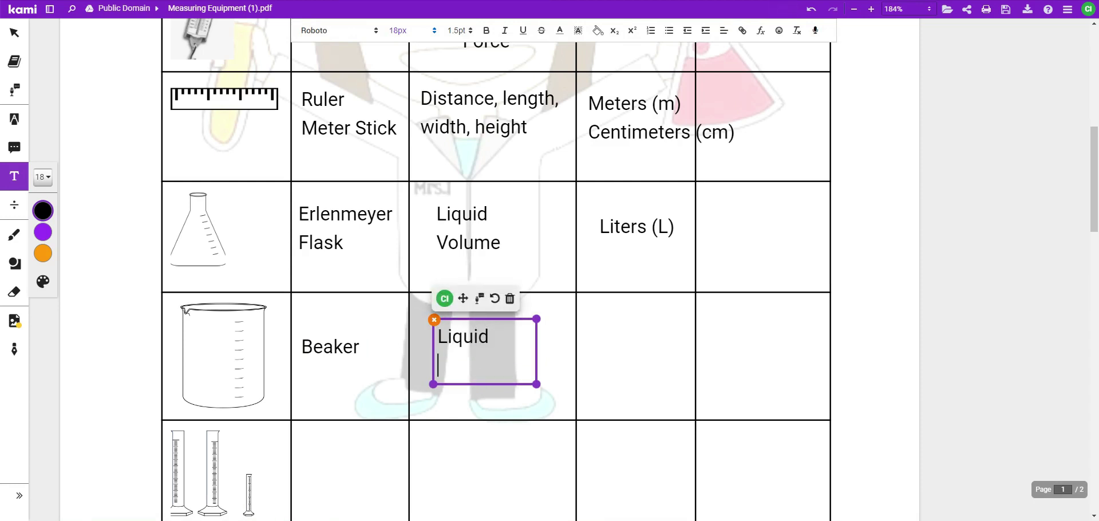
Add "Liters (L)" in the Units cell of the beaker row
{"action": "left_click", "coordinate": [589, 333]}
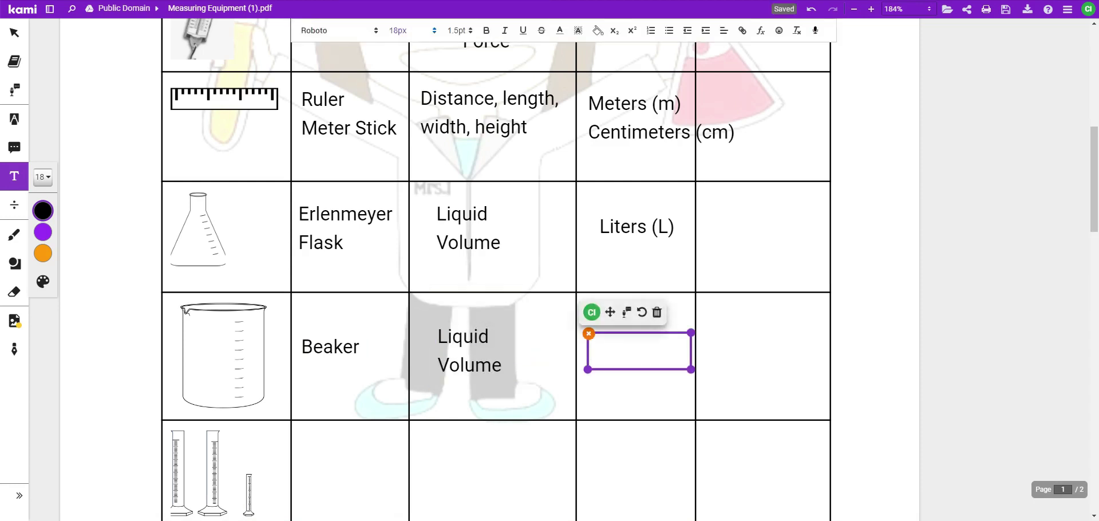
{"action": "type", "text": "Liters (L)"}
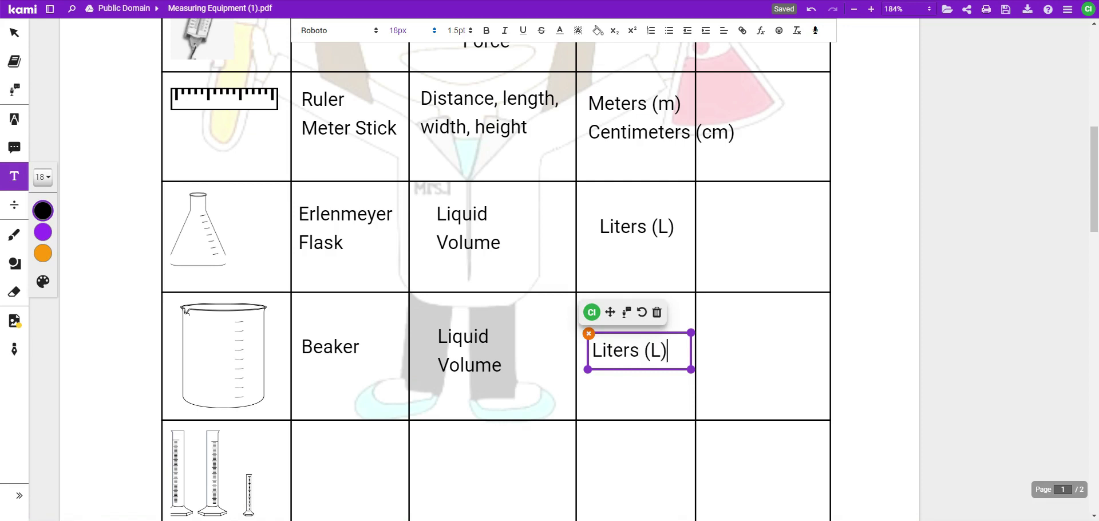
{"action": "key", "text": "Escape"}
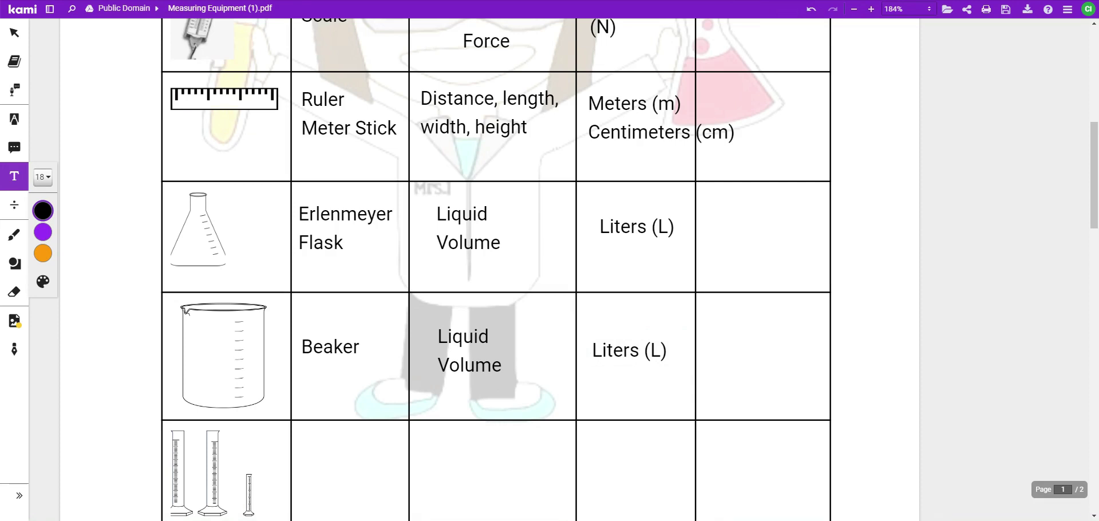
Add "Graduated Cylinder" in the Tool Name cell of the last row on page 1
{"action": "scroll", "coordinate": [495, 269], "scroll_direction": "down", "scroll_amount": 2}
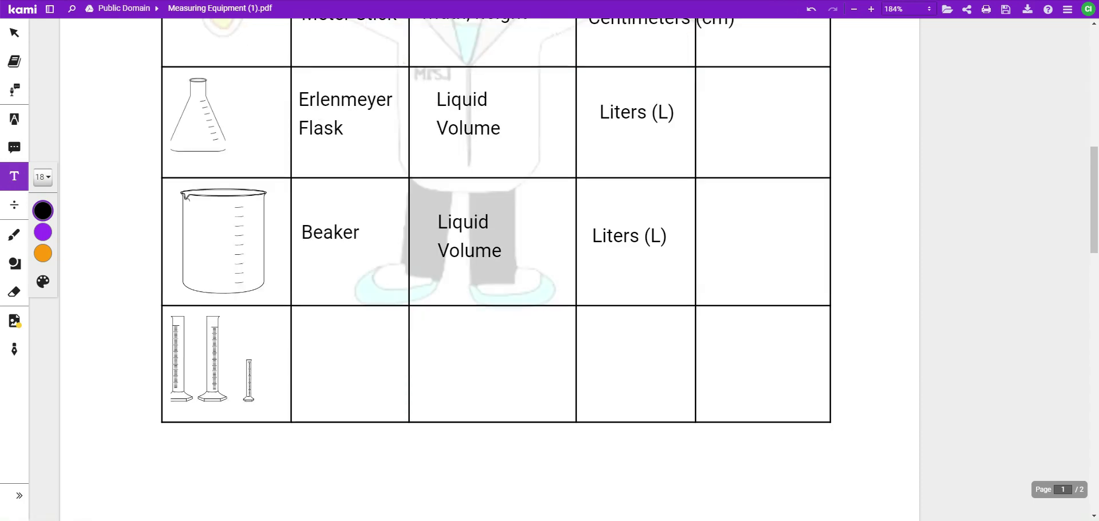
{"action": "left_click", "coordinate": [298, 333]}
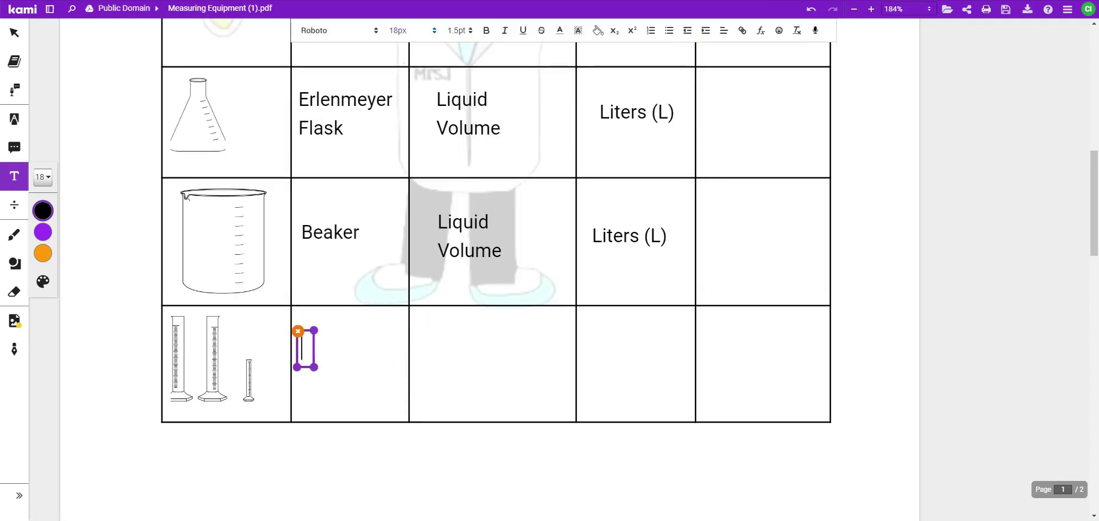
{"action": "type", "text": "Grad"}
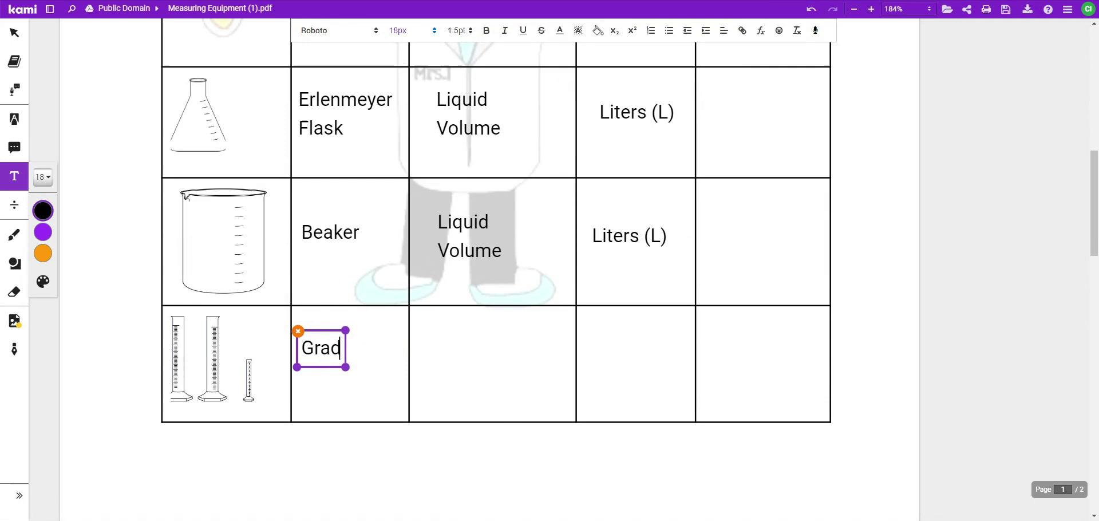
{"action": "type", "text": "uated Cylinder"}
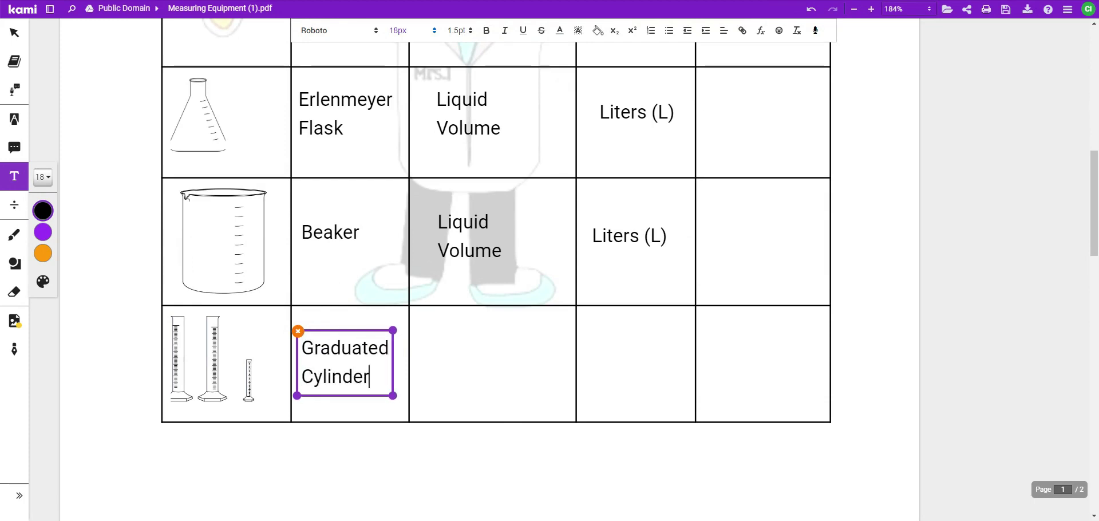
{"action": "key", "text": "Escape"}
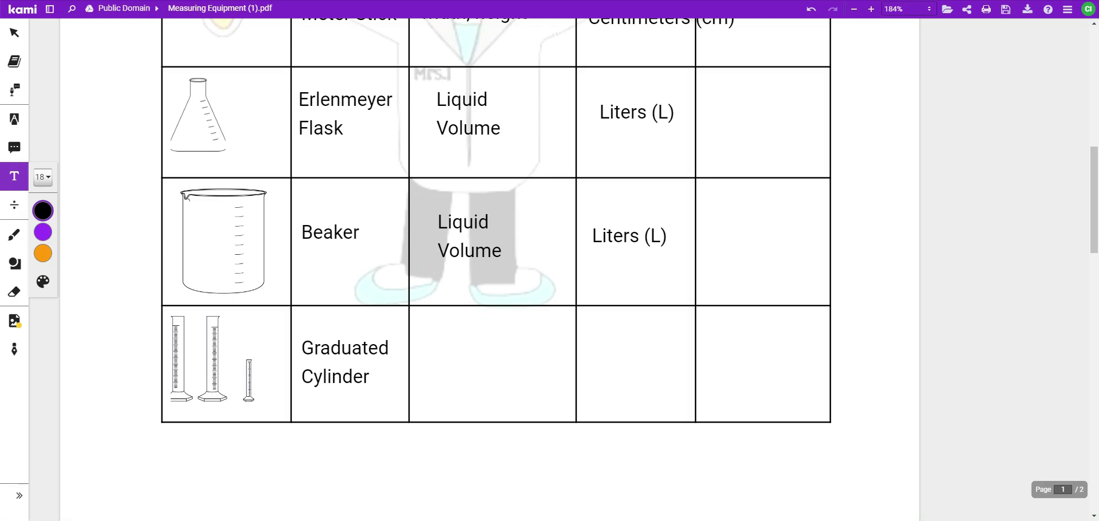
{"action": "left_click", "coordinate": [344, 362]}
Add "Liquid" and "Volume" on two lines in the graduated cylinder row's "What does it measure?" cell and shift the text up slightly
{"action": "left_click", "coordinate": [427, 342]}
{"action": "left_click", "coordinate": [426, 342]}
{"action": "type", "text": "Liu"}
{"action": "key", "text": "BackSpace"}
{"action": "type", "text": "q"}
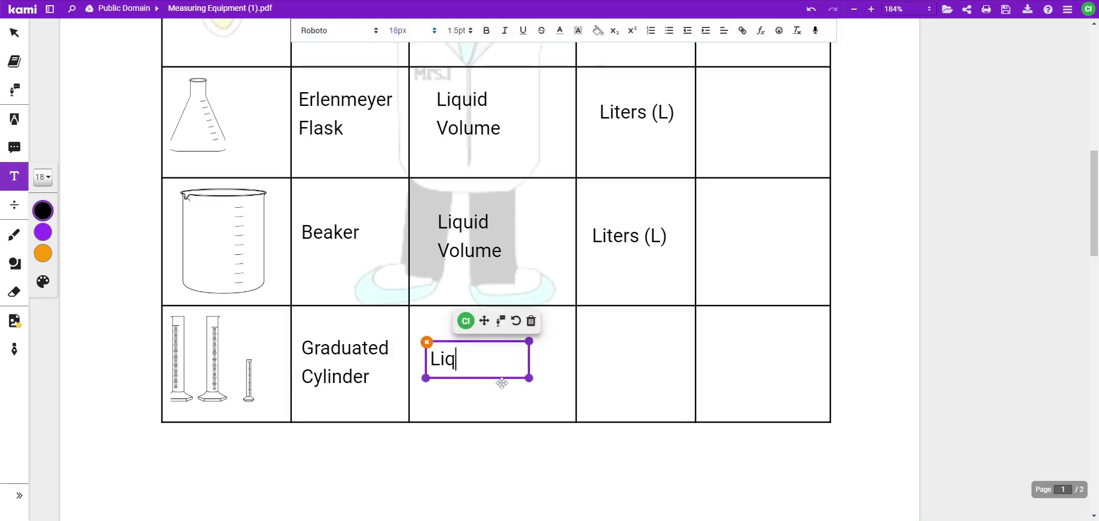
{"action": "type", "text": "uid"}
{"action": "key", "text": "Return"}
{"action": "type", "text": "Volume"}
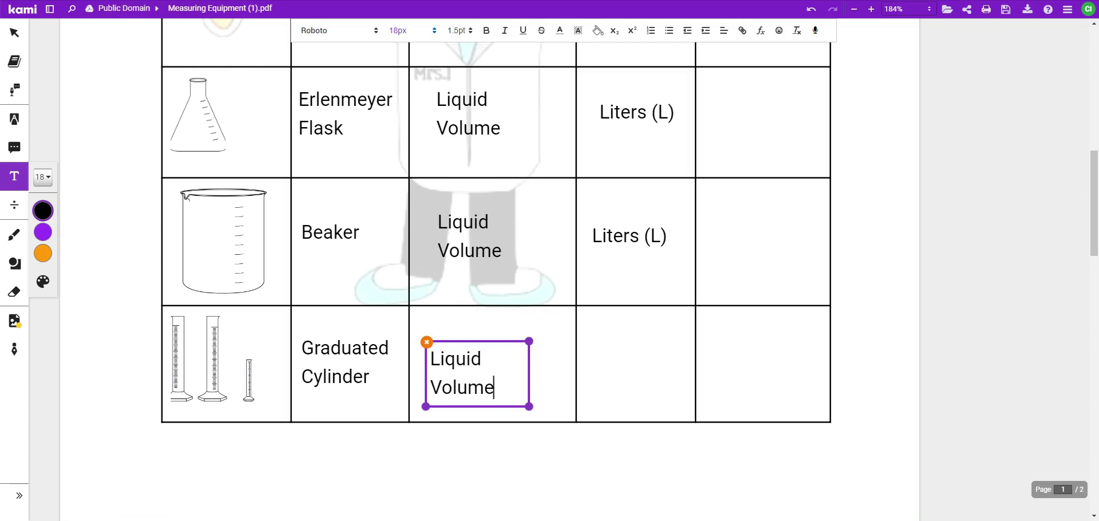
{"action": "key", "text": "Escape"}
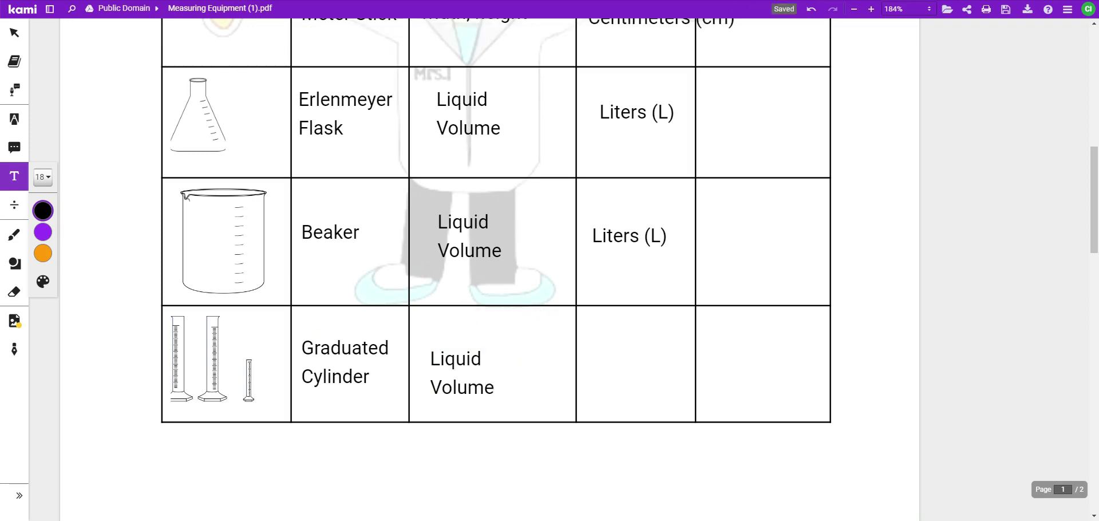
{"action": "mouse_move", "coordinate": [465, 342]}
{"action": "left_click_drag", "start_coordinate": [465, 342], "coordinate": [465, 335]}
{"action": "key", "text": "Escape"}
Add "Liters (L)" in the Units cell of the graduated cylinder row
{"action": "left_click", "coordinate": [502, 454]}
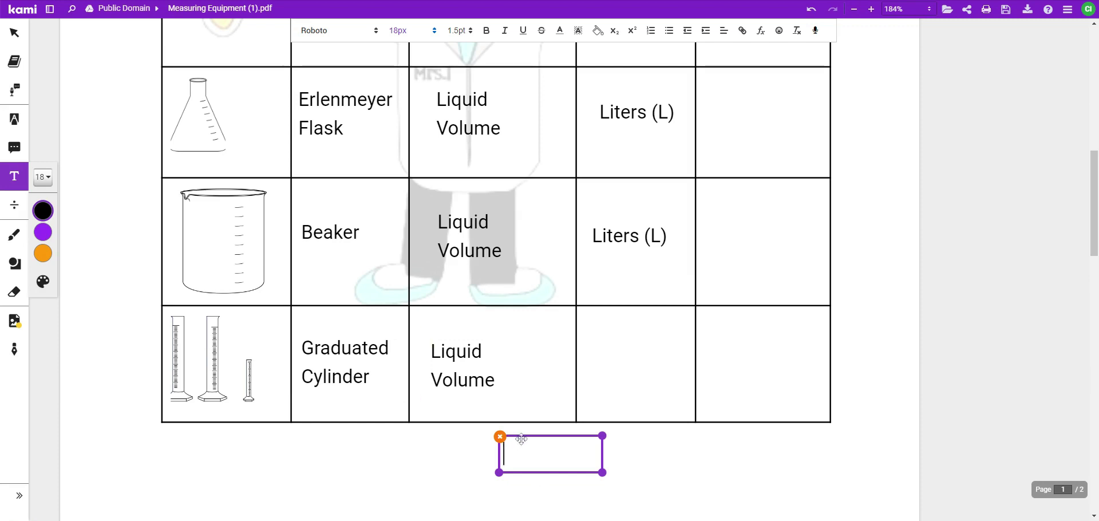
{"action": "left_click_drag", "start_coordinate": [522, 435], "coordinate": [609, 342]}
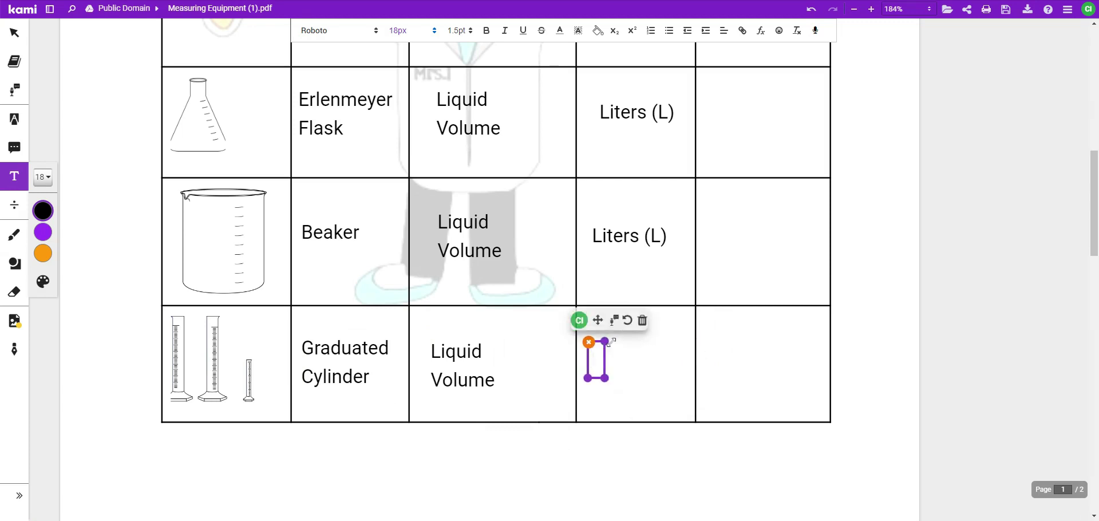
{"action": "type", "text": "Liters (L)"}
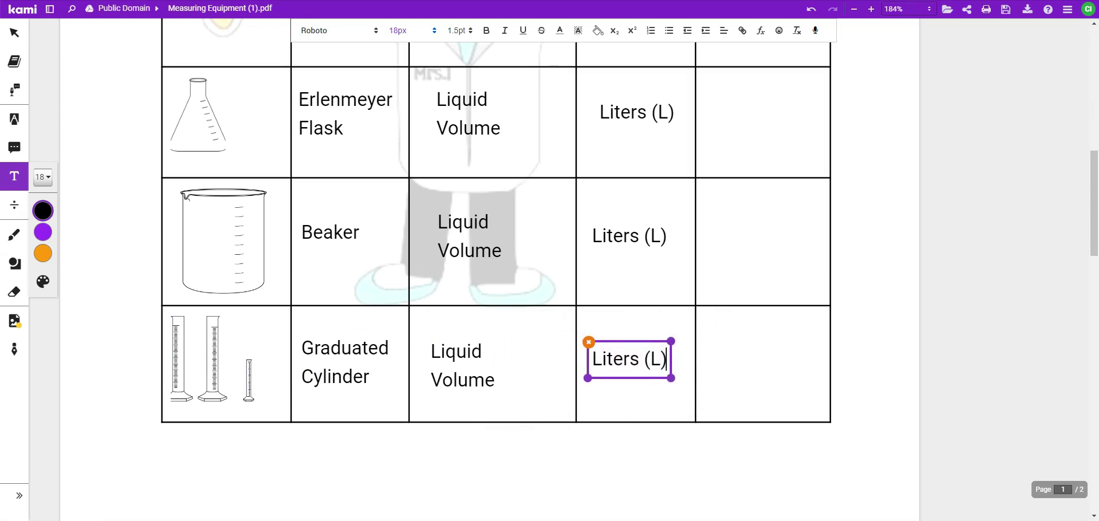
{"action": "key", "text": "Escape"}
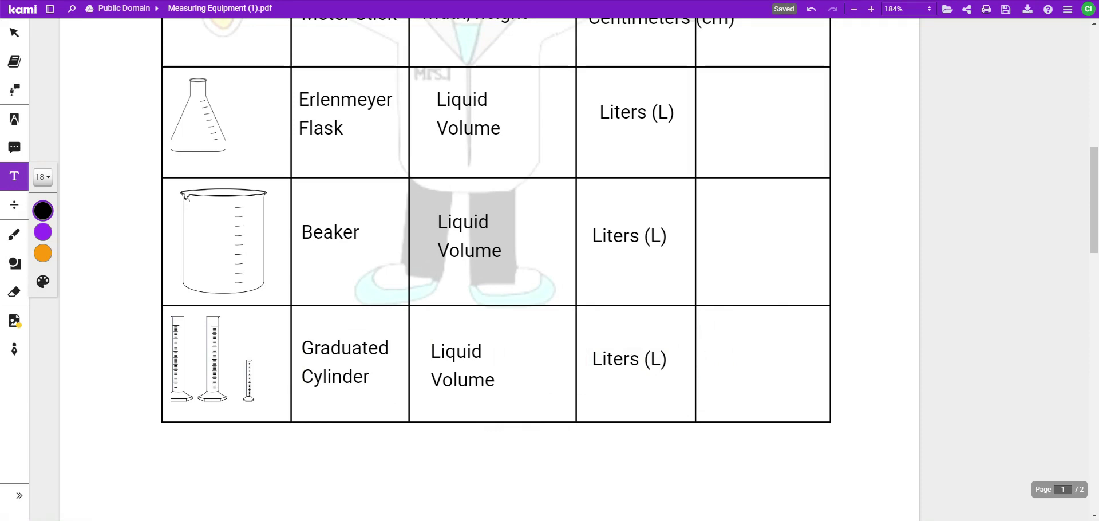
Add "Pipette" in the Tool Name cell of the first row on page 2 and move it toward the cell's center
{"action": "scroll", "coordinate": [306, 166], "scroll_direction": "down", "scroll_amount": 10}
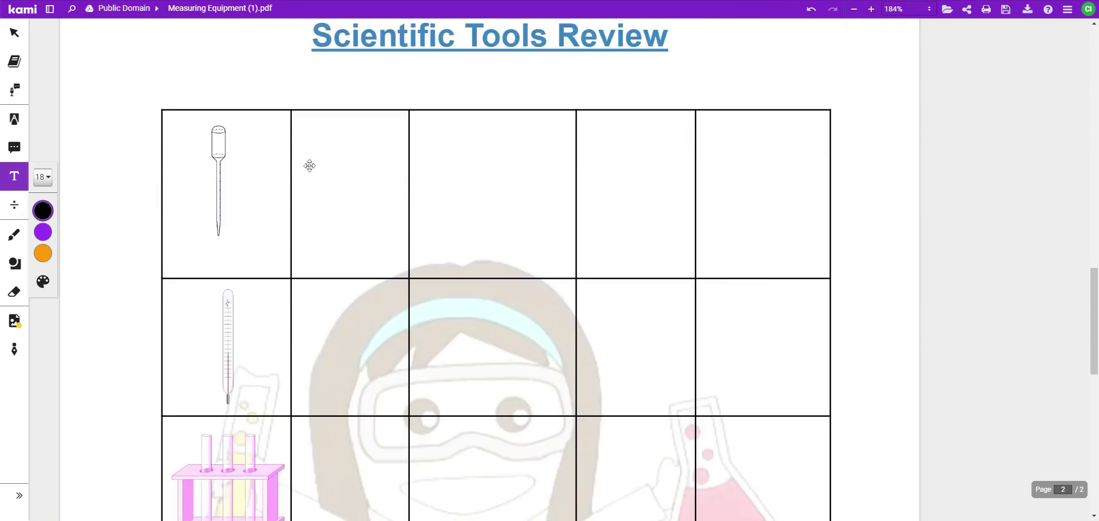
{"action": "left_click", "coordinate": [307, 167]}
{"action": "left_click_drag", "start_coordinate": [363, 147], "coordinate": [352, 156]}
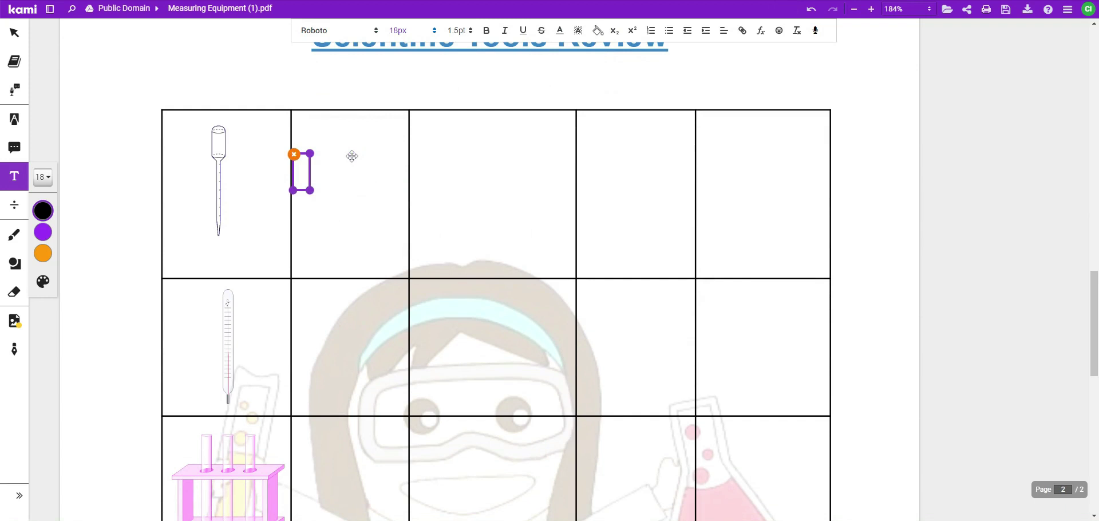
{"action": "type", "text": "Pipette"}
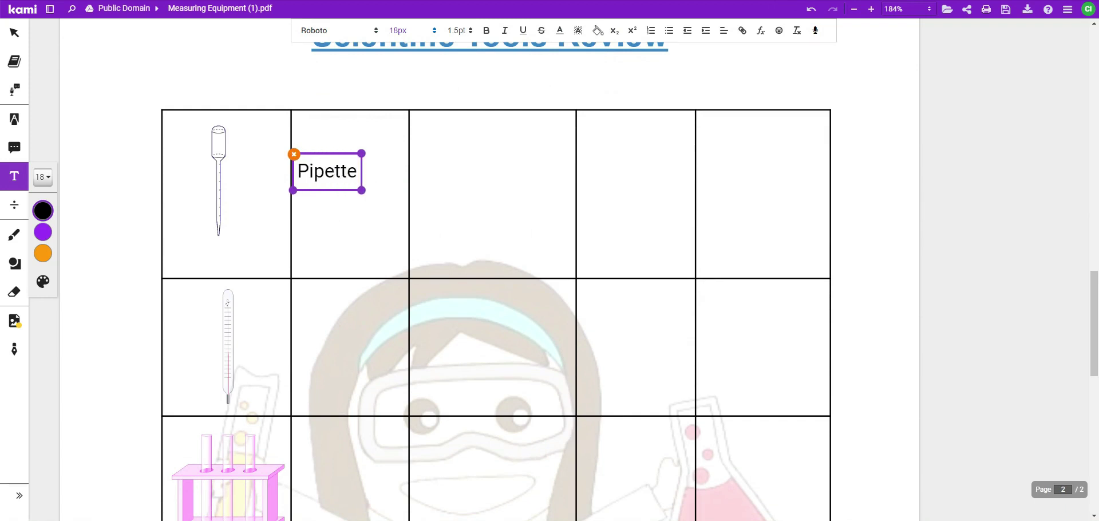
{"action": "left_click_drag", "start_coordinate": [345, 153], "coordinate": [361, 162]}
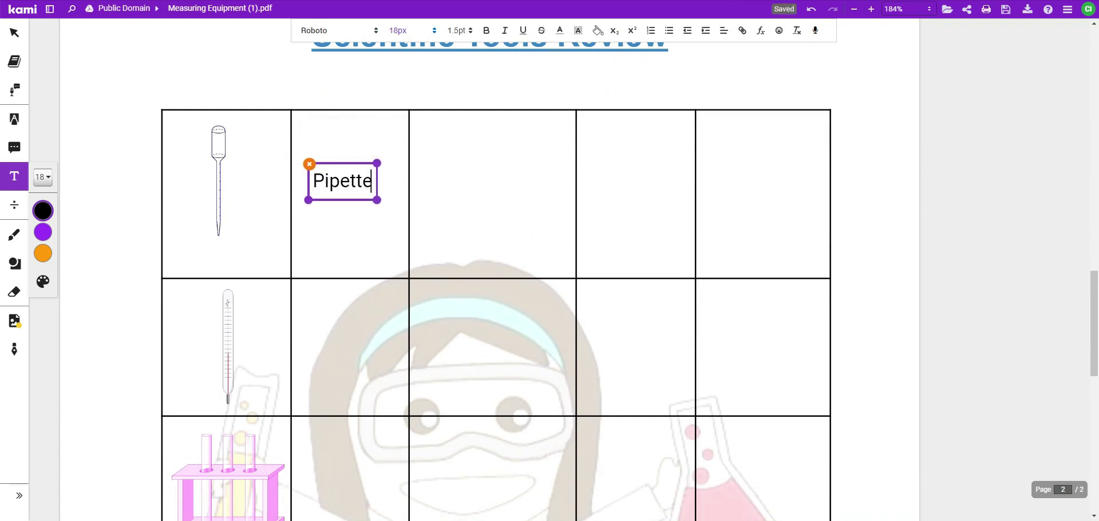
Add "liquid volume" in the pipette row's "What does it measure?" cell and move it toward the cell's center
{"action": "left_click", "coordinate": [420, 153]}
{"action": "left_click", "coordinate": [421, 153]}
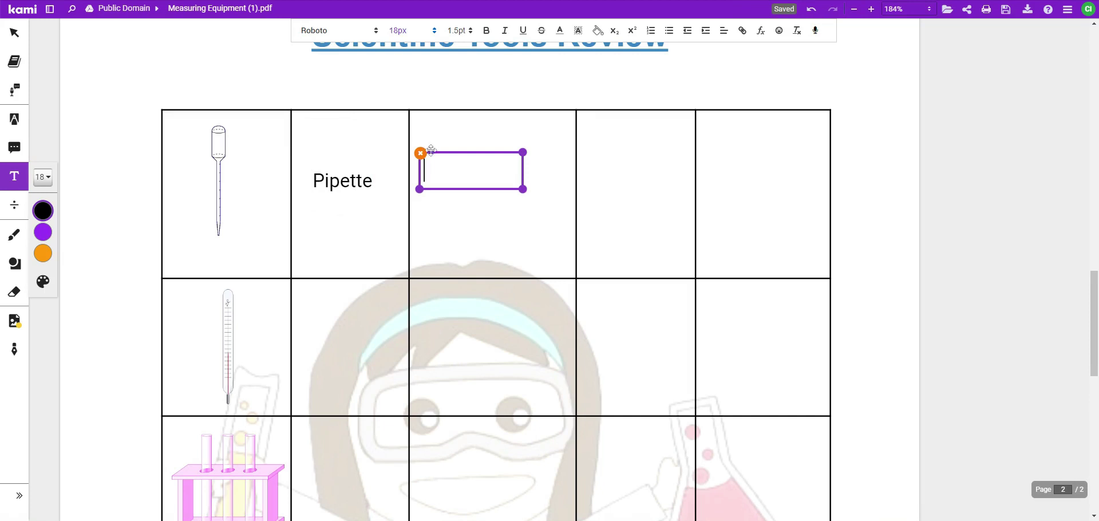
{"action": "left_click_drag", "start_coordinate": [428, 151], "coordinate": [430, 161]}
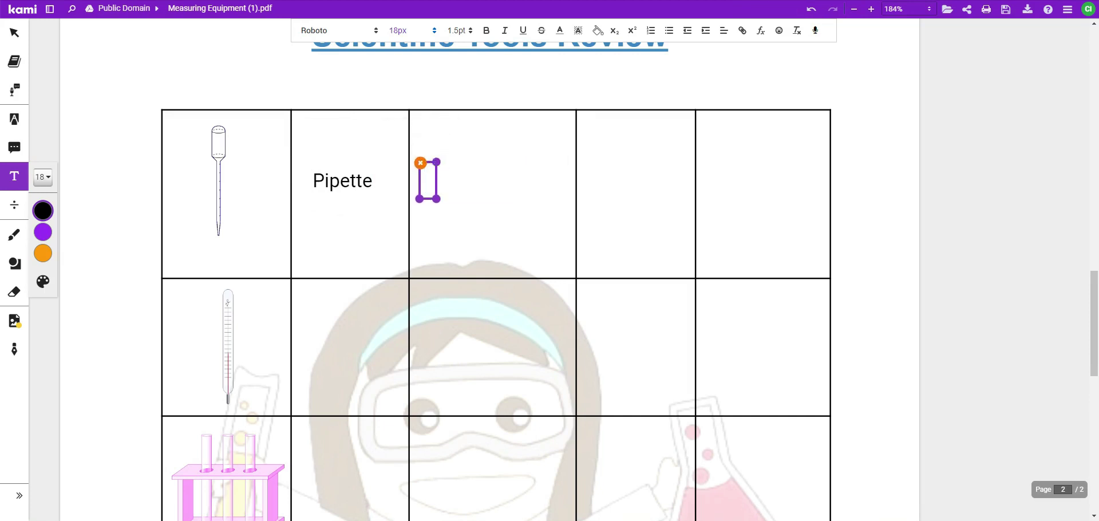
{"action": "type", "text": "liquid bo"}
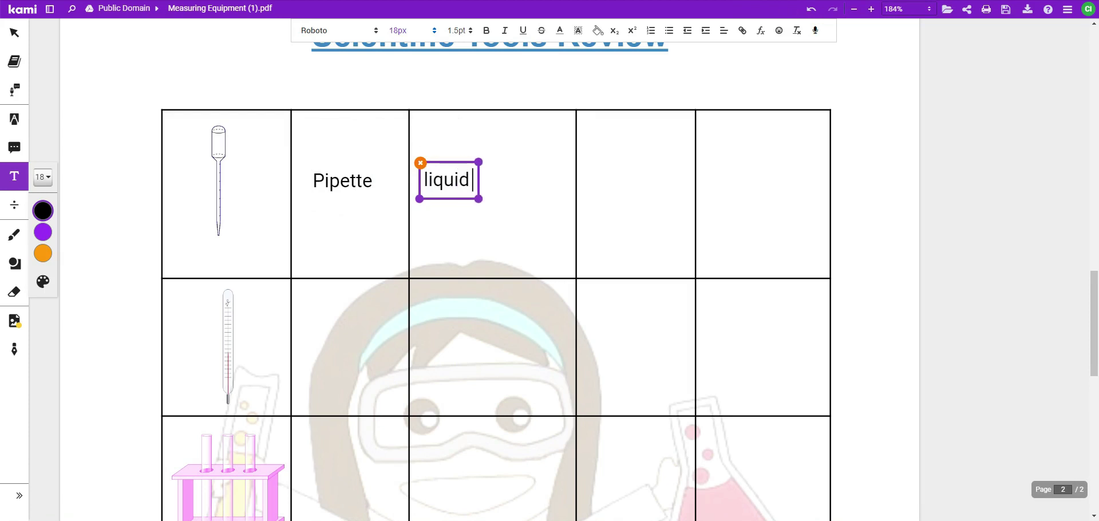
{"action": "key", "text": "BackSpace"}
{"action": "key", "text": "BackSpace"}
{"action": "key", "text": "BackSpace"}
{"action": "type", "text": "volume"}
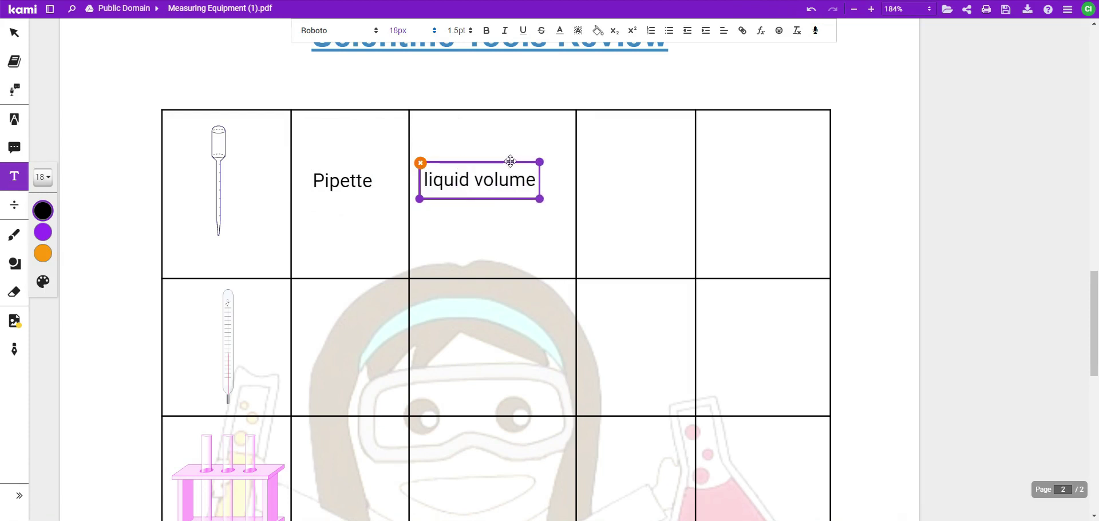
{"action": "left_click_drag", "start_coordinate": [511, 161], "coordinate": [518, 167]}
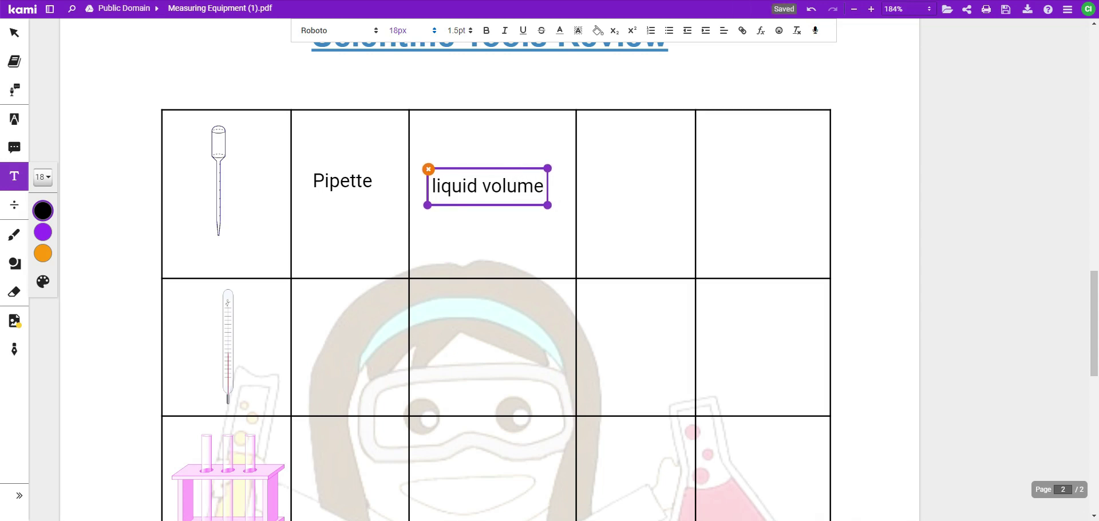
Add "Liters (L)" in the Units cell of the pipette row and center it in the cell
{"action": "left_click", "coordinate": [591, 175]}
{"action": "left_click", "coordinate": [590, 174]}
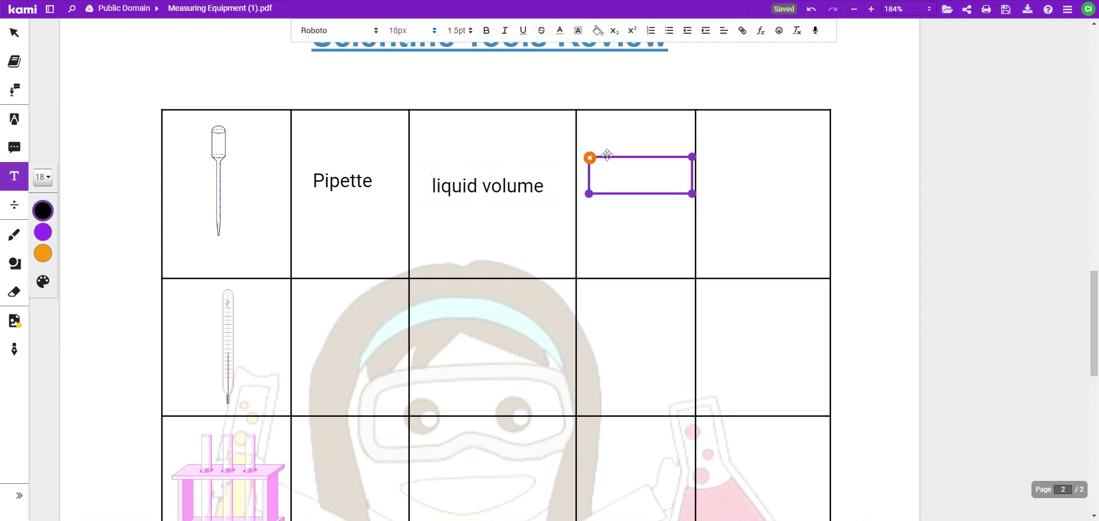
{"action": "left_click_drag", "start_coordinate": [607, 155], "coordinate": [601, 163]}
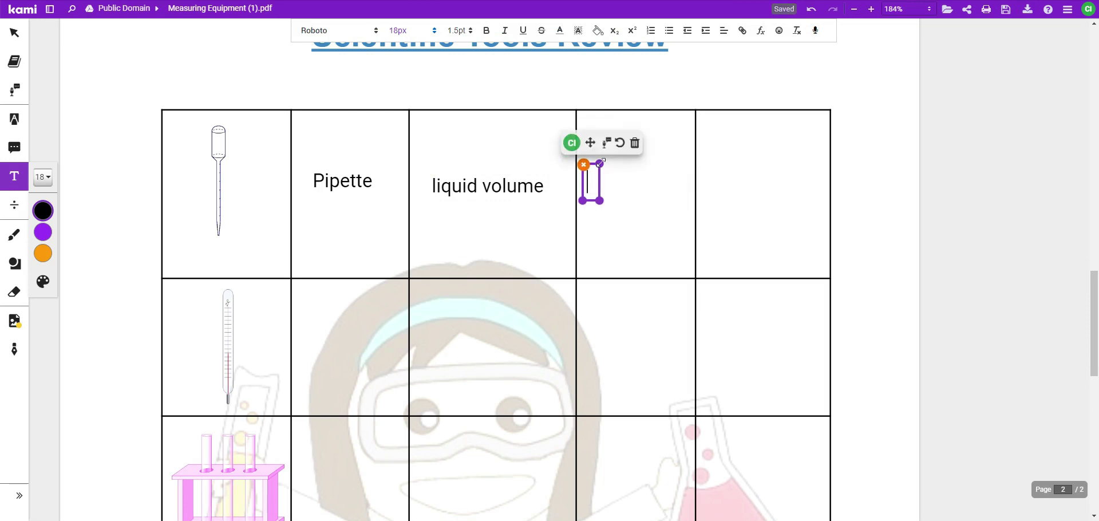
{"action": "type", "text": "Liters "}
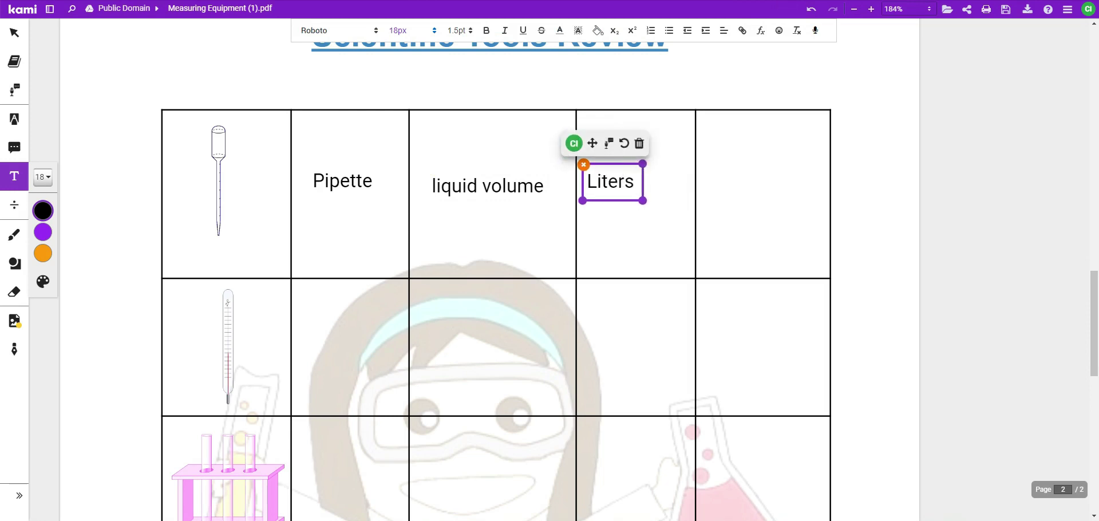
{"action": "type", "text": "(L)"}
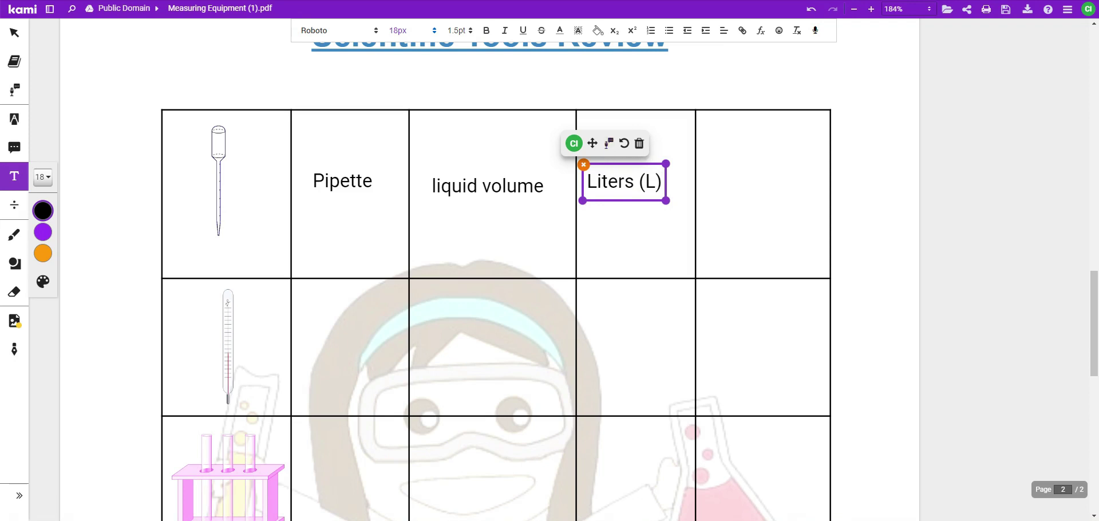
{"action": "left_click_drag", "start_coordinate": [605, 165], "coordinate": [614, 171]}
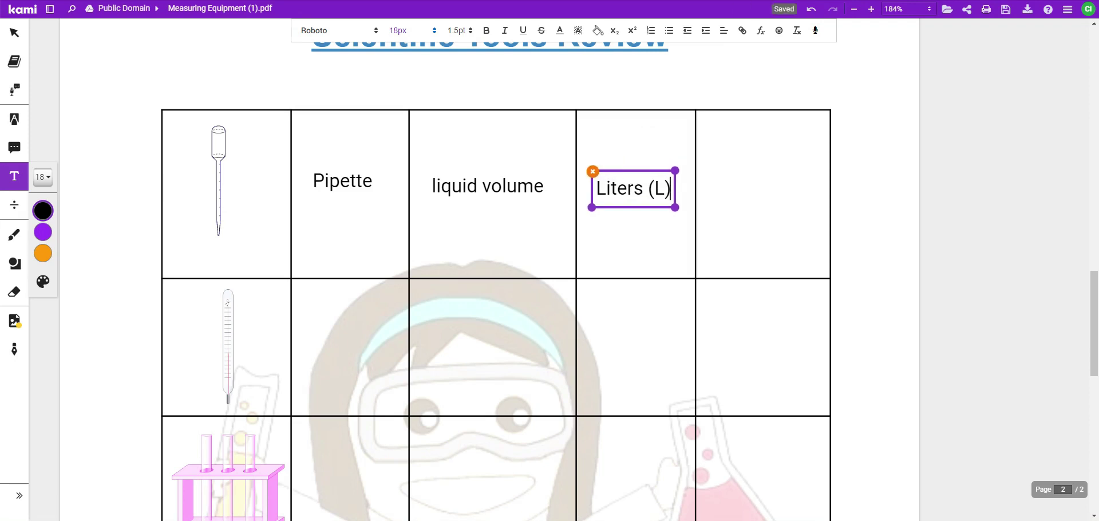
{"action": "key", "text": "Escape"}
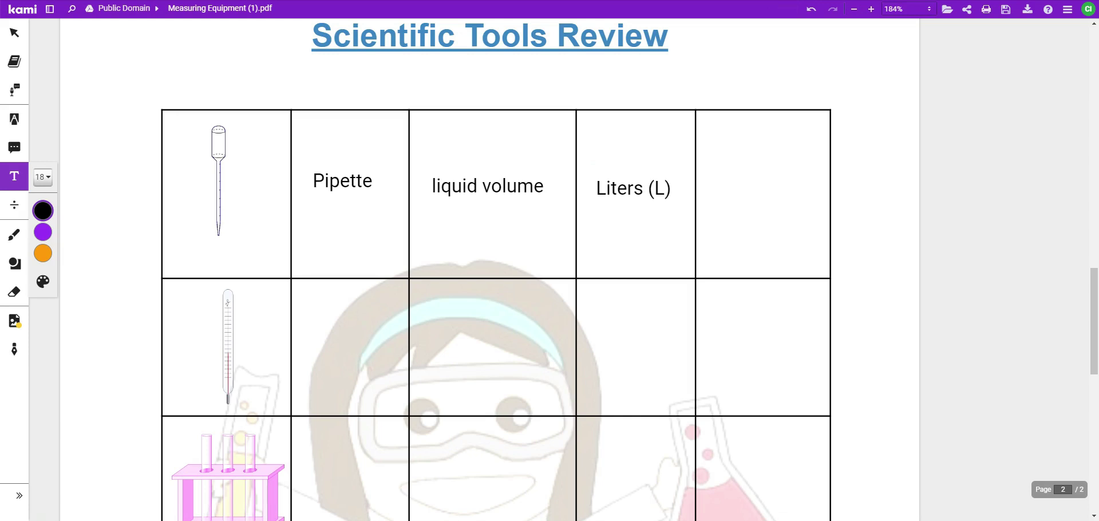
Add "Thermometer" in the Tool Name cell of the thermometer row and shift it to fit the cell's width
{"action": "scroll", "coordinate": [487, 269], "scroll_direction": "down", "scroll_amount": 2}
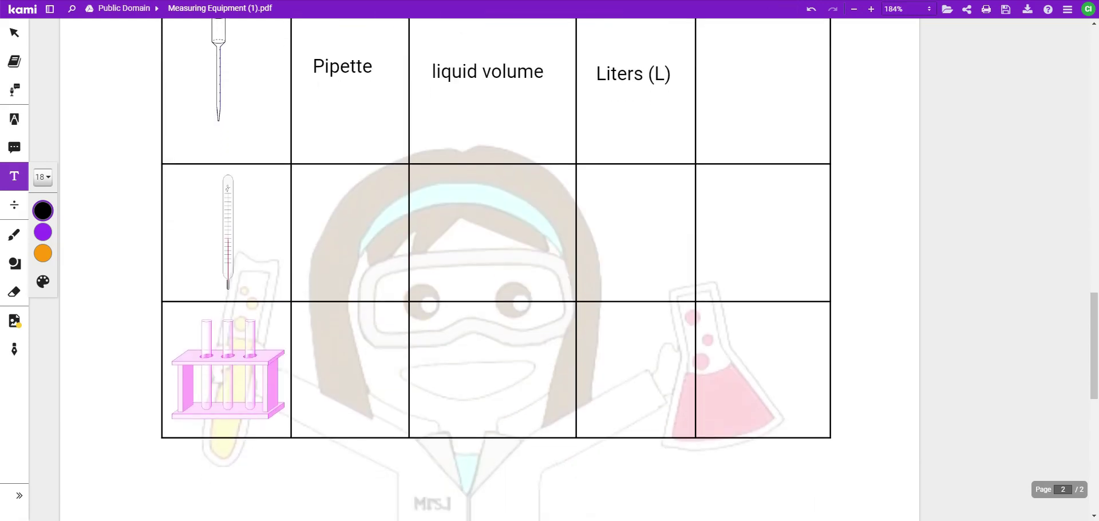
{"action": "left_click_drag", "start_coordinate": [302, 191], "coordinate": [405, 228]}
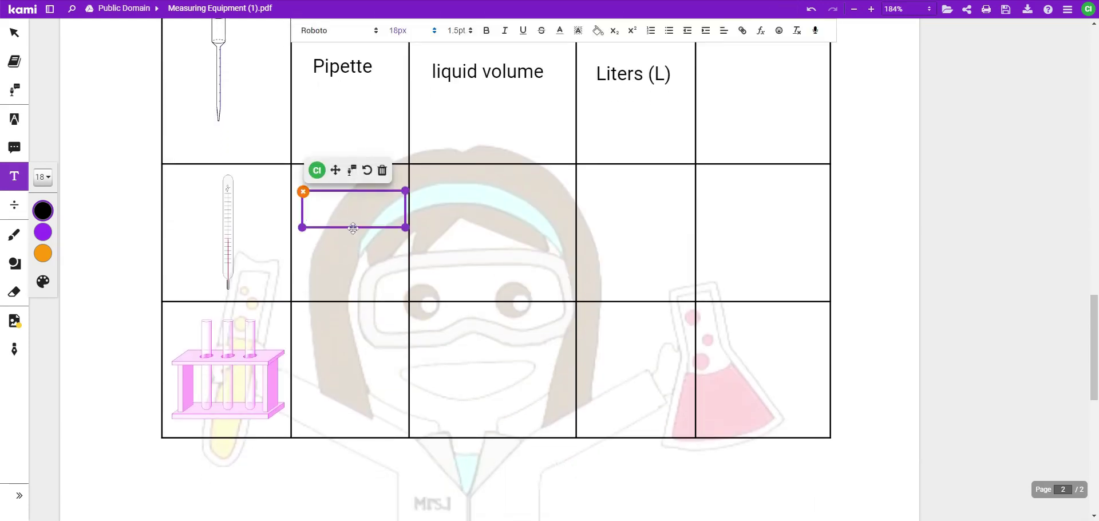
{"action": "type", "text": "Thermomeer"}
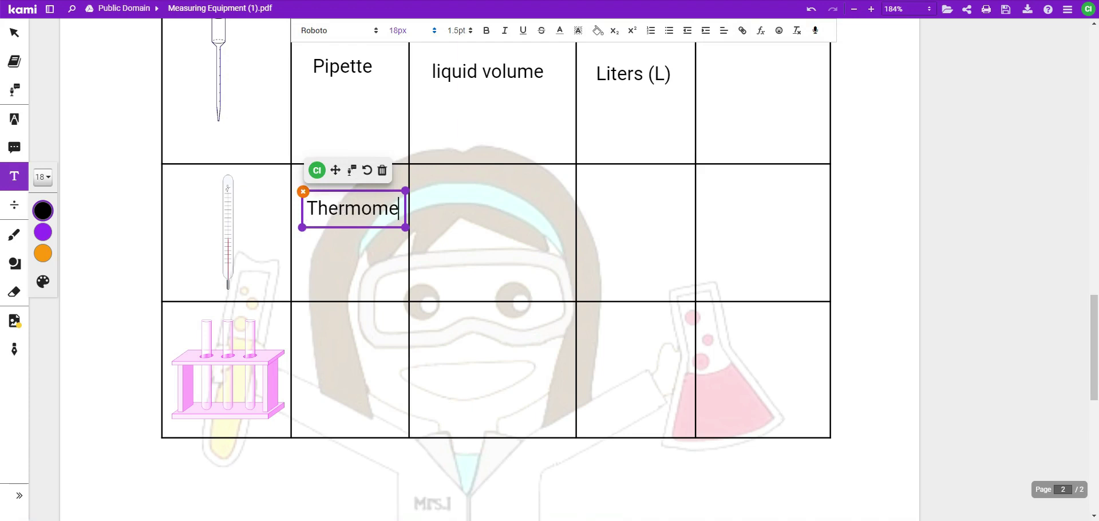
{"action": "key", "text": "BackSpace"}
{"action": "key", "text": "BackSpace"}
{"action": "type", "text": "ter"}
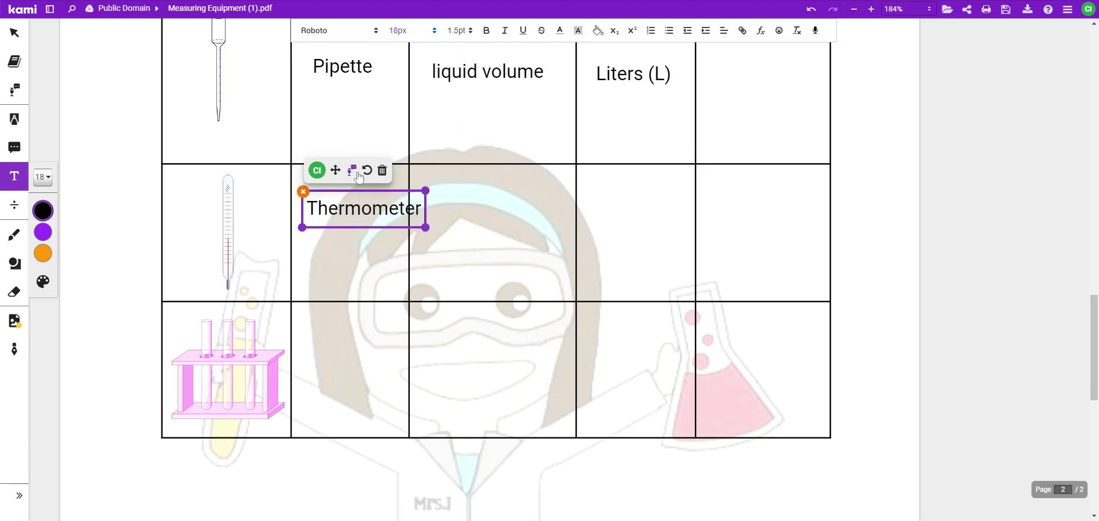
{"action": "left_click_drag", "start_coordinate": [381, 189], "coordinate": [366, 208]}
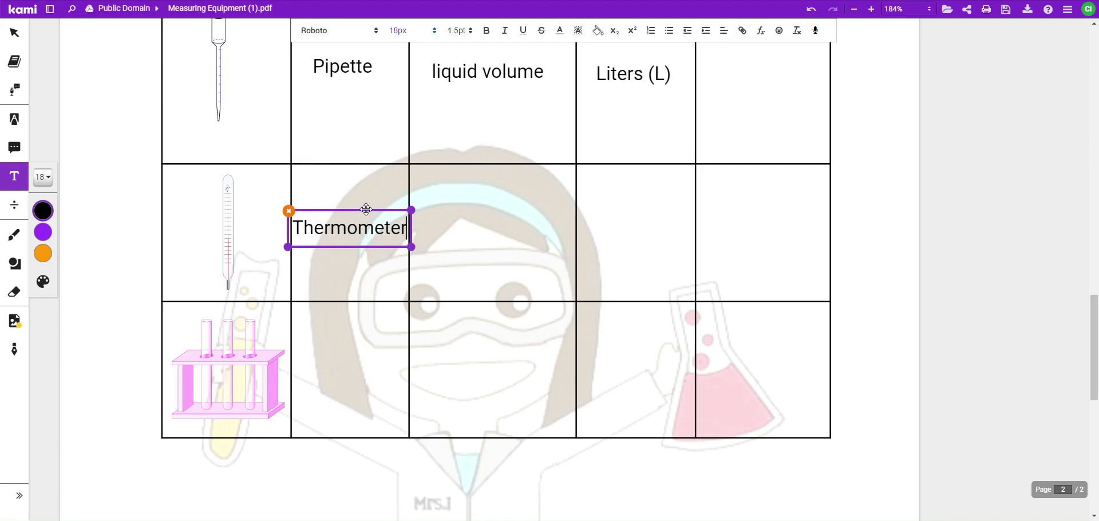
Add "temperature" in the thermometer row's "What does it measure?" cell and align it with the tool name
{"action": "left_click", "coordinate": [427, 225]}
{"action": "left_click", "coordinate": [427, 225]}
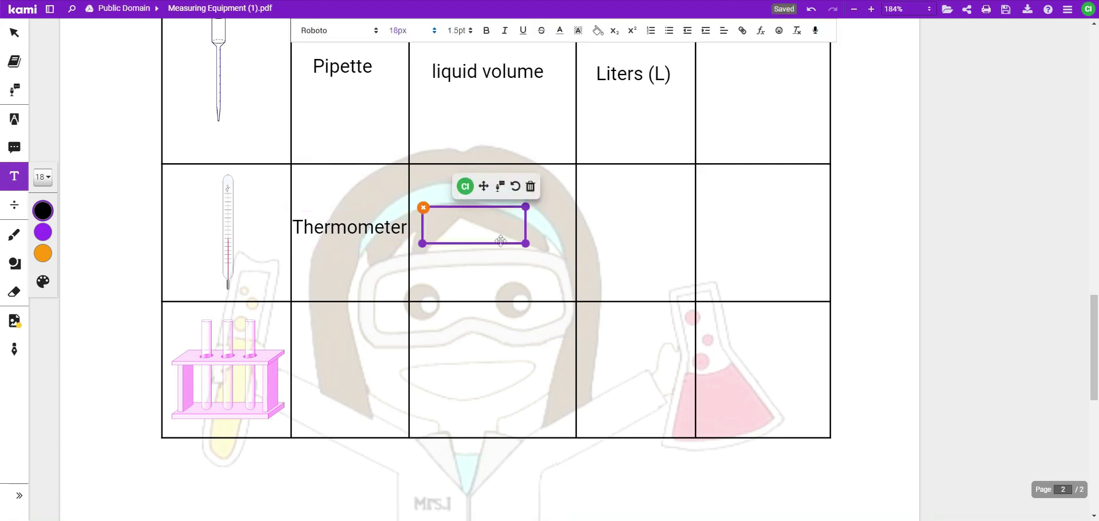
{"action": "type", "text": "temperature"}
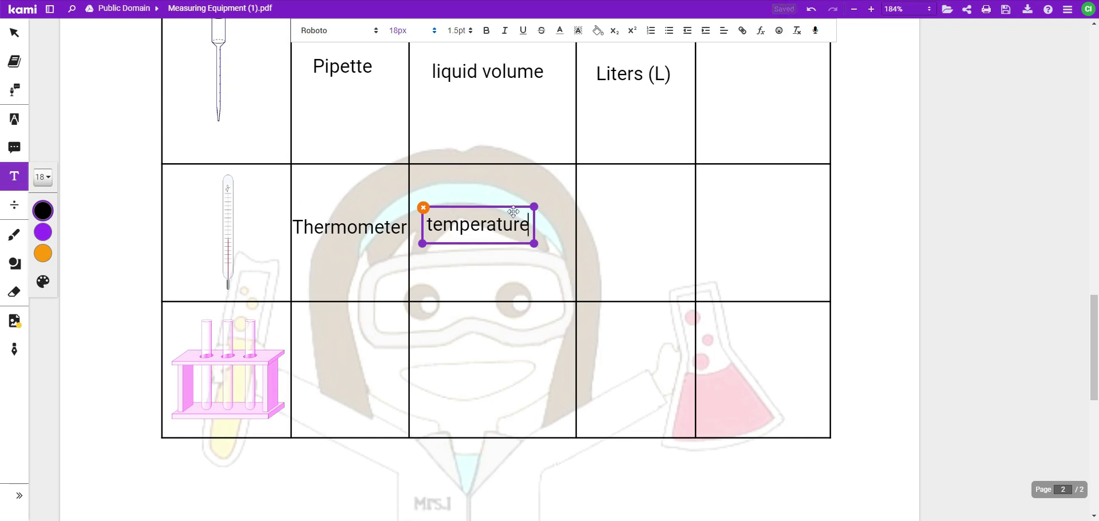
{"action": "left_click_drag", "start_coordinate": [514, 210], "coordinate": [521, 212]}
{"action": "key", "text": "Escape"}
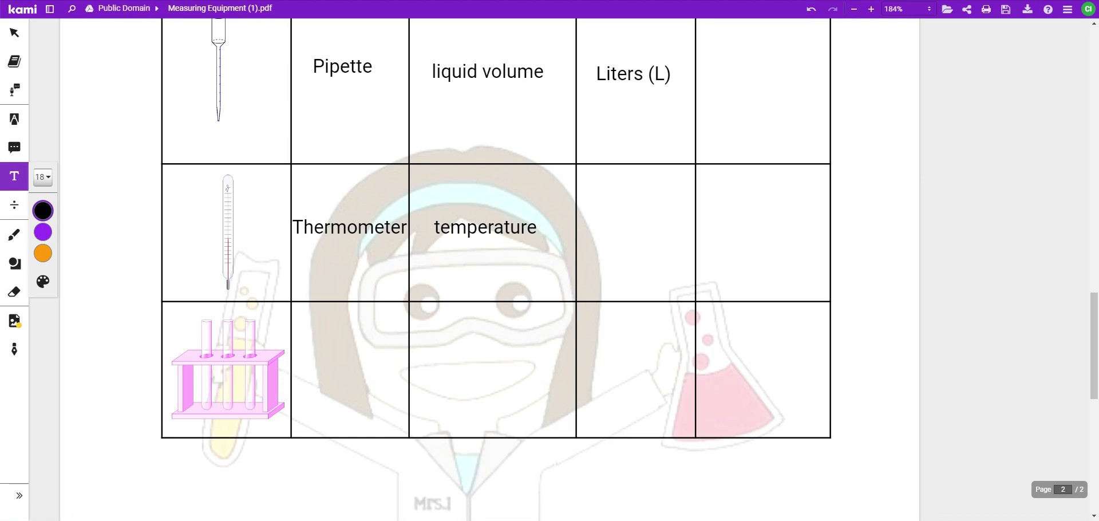
Add "degrees" and "Celsius" on two lines in the Units cell of the thermometer row
{"action": "left_click", "coordinate": [592, 218]}
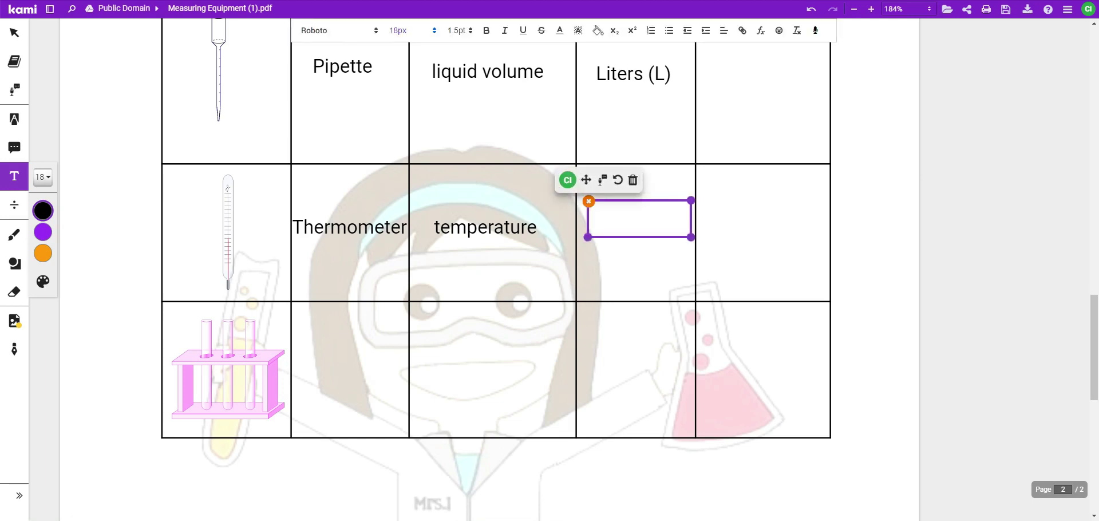
{"action": "type", "text": "degrees"}
{"action": "key", "text": "Return"}
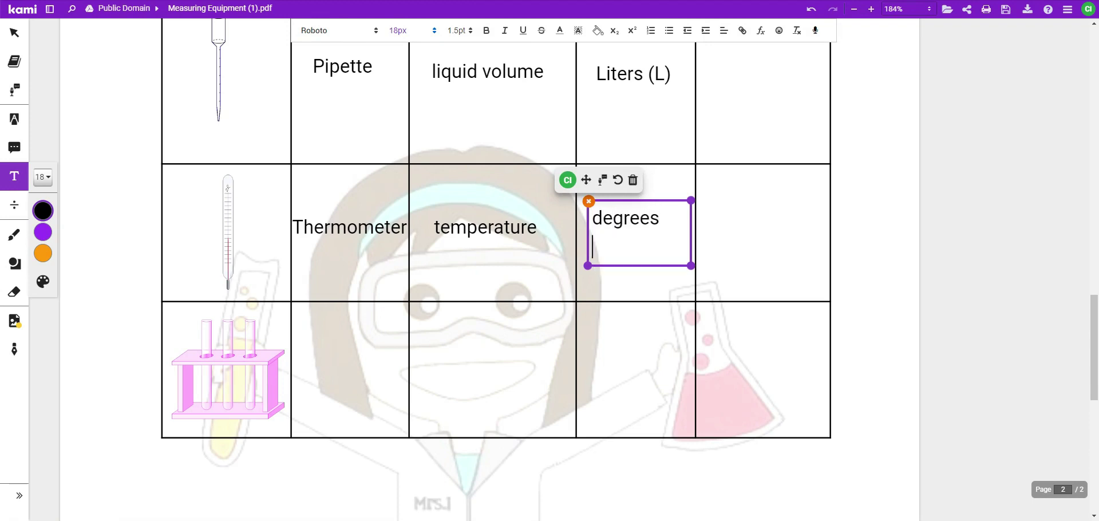
{"action": "type", "text": "Celsius"}
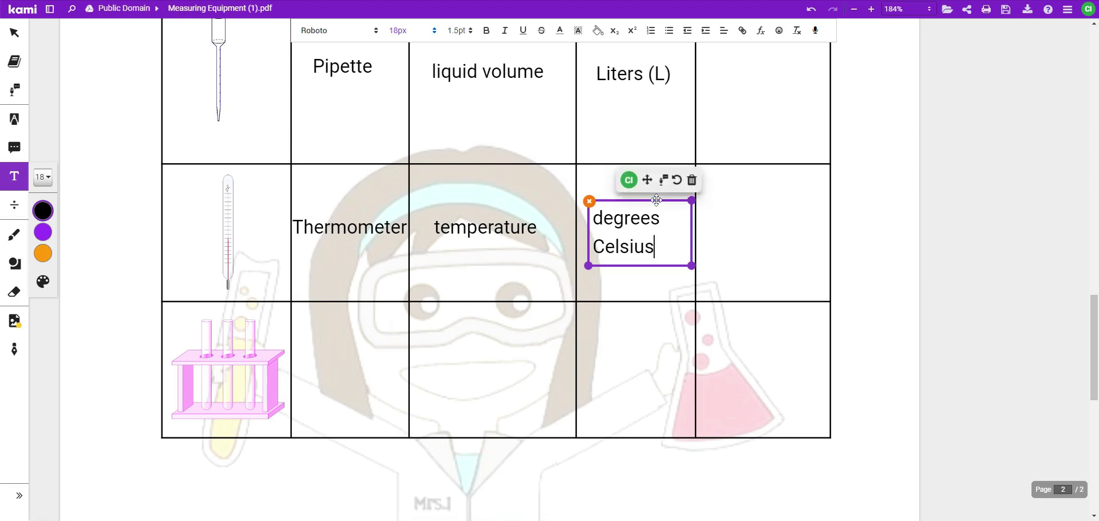
{"action": "left_click_drag", "start_coordinate": [656, 200], "coordinate": [658, 201]}
Add "Test Tubes" in the Tool Name cell of the last row on page 2
{"action": "left_click", "coordinate": [308, 351]}
{"action": "left_click", "coordinate": [307, 350]}
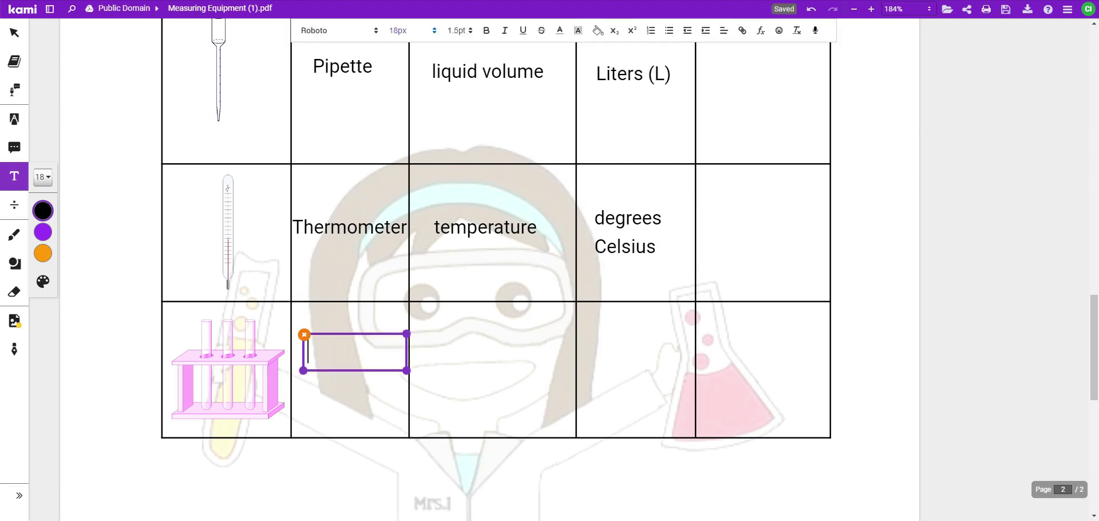
{"action": "type", "text": "test"}
{"action": "key", "text": "BackSpace"}
{"action": "key", "text": "BackSpace"}
{"action": "key", "text": "BackSpace"}
{"action": "key", "text": "BackSpace"}
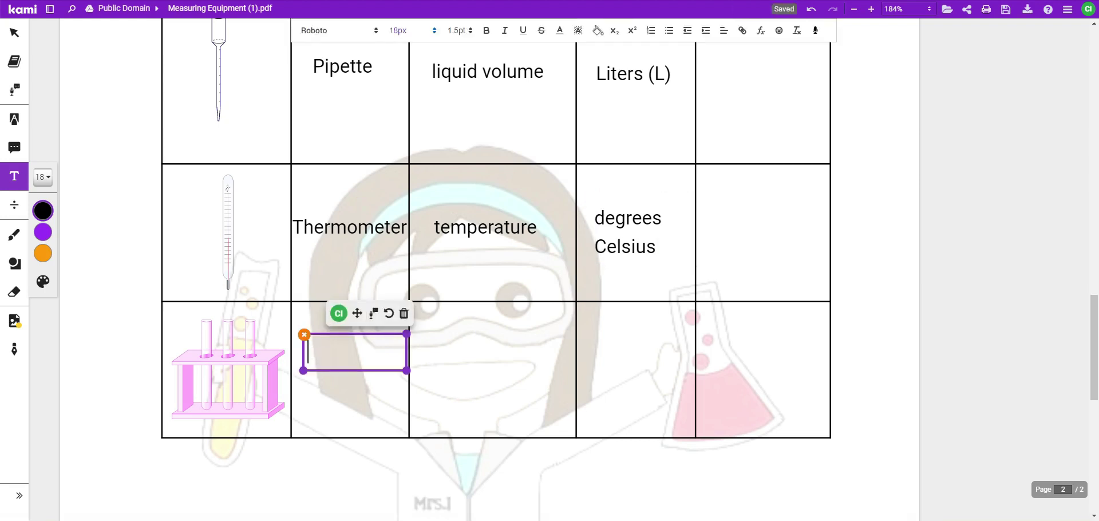
{"action": "type", "text": "Test Tubes"}
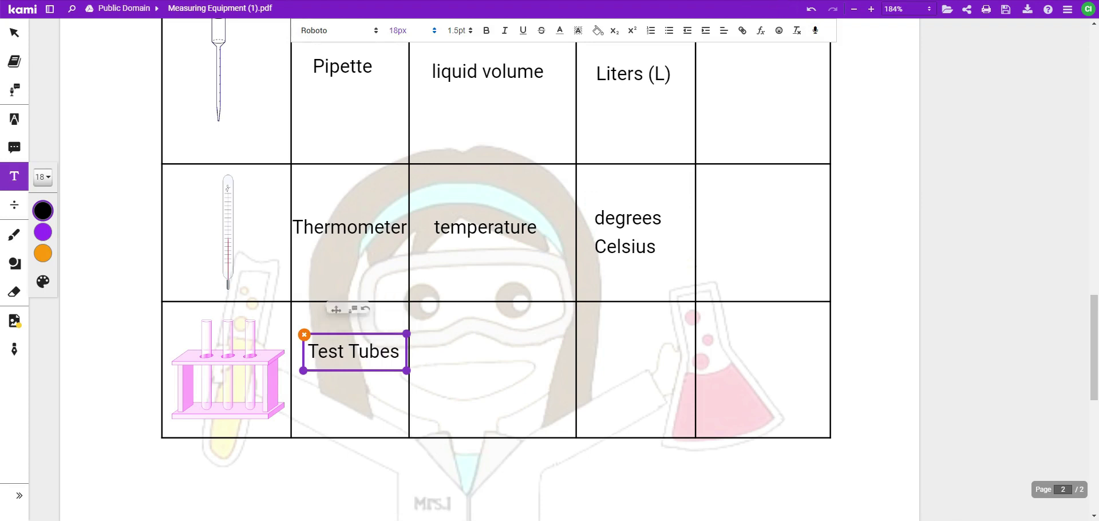
Add "hold liquids" in the test tube row's "What does it measure?" cell and move it toward the cell's center
{"action": "left_click", "coordinate": [427, 348]}
{"action": "left_click", "coordinate": [426, 349]}
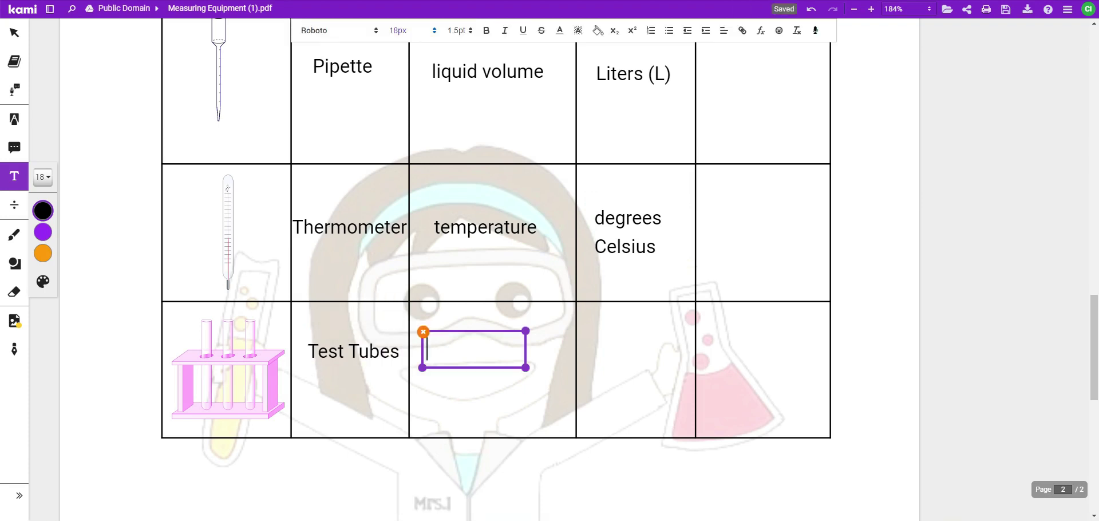
{"action": "type", "text": "holiding"}
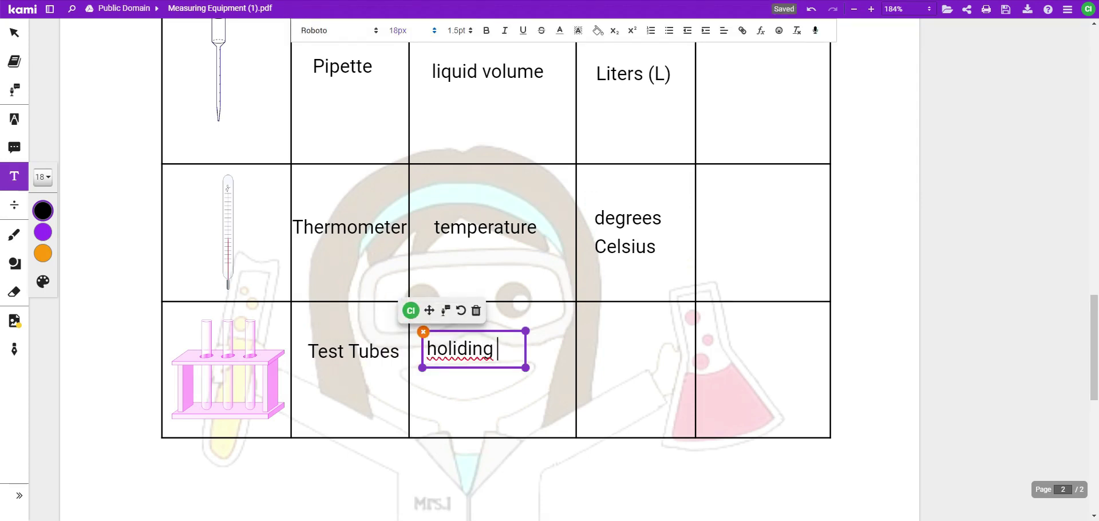
{"action": "key", "text": "BackSpace"}
{"action": "key", "text": "BackSpace"}
{"action": "key", "text": "BackSpace"}
{"action": "key", "text": "BackSpace"}
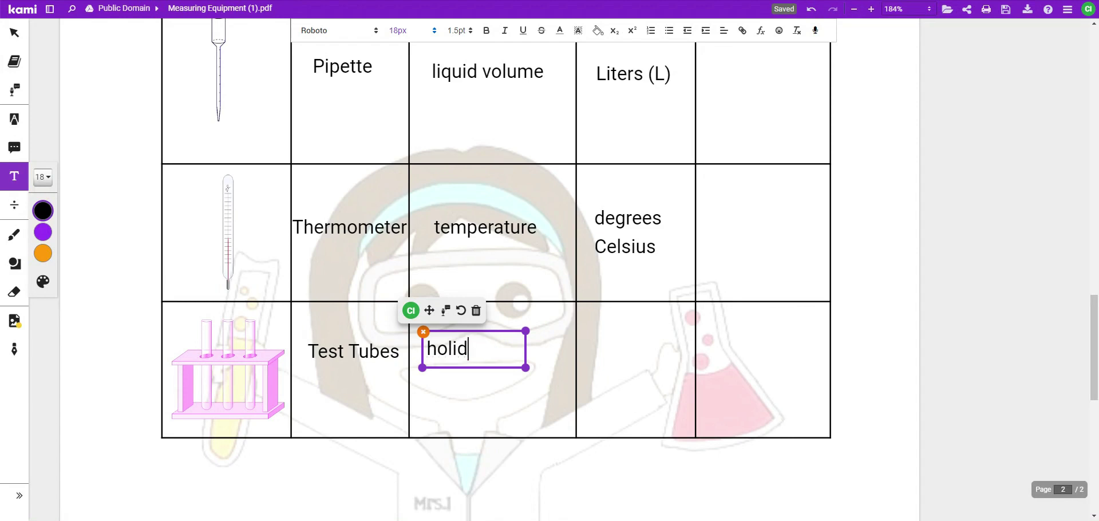
{"action": "key", "text": "BackSpace"}
{"action": "key", "text": "BackSpace"}
{"action": "type", "text": "d liquids"}
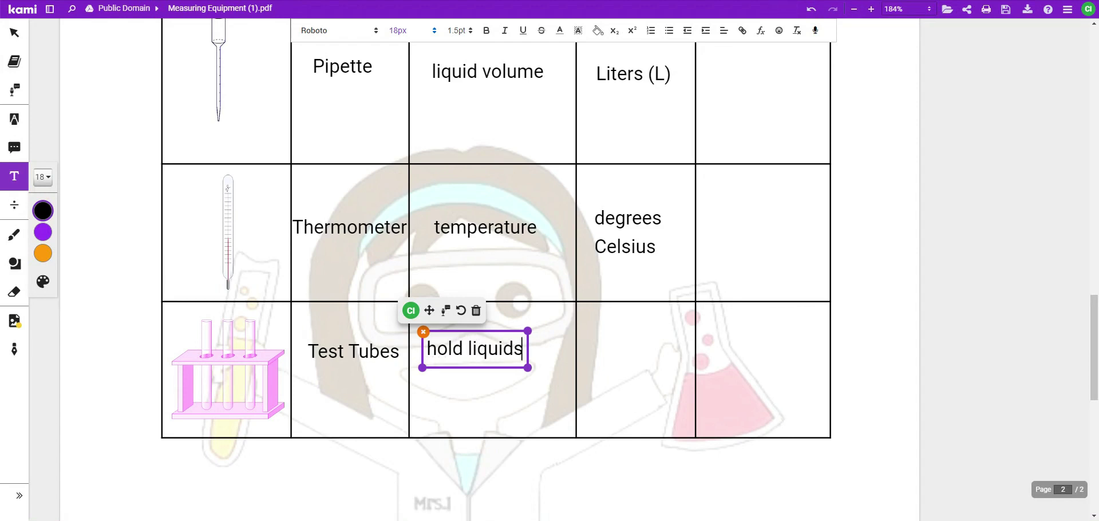
{"action": "left_click_drag", "start_coordinate": [477, 329], "coordinate": [491, 340]}
Move the "Test Tubes" text down slightly to line up with "hold liquids" and deselect it
{"action": "left_click", "coordinate": [379, 352]}
{"action": "left_click_drag", "start_coordinate": [376, 333], "coordinate": [375, 343]}
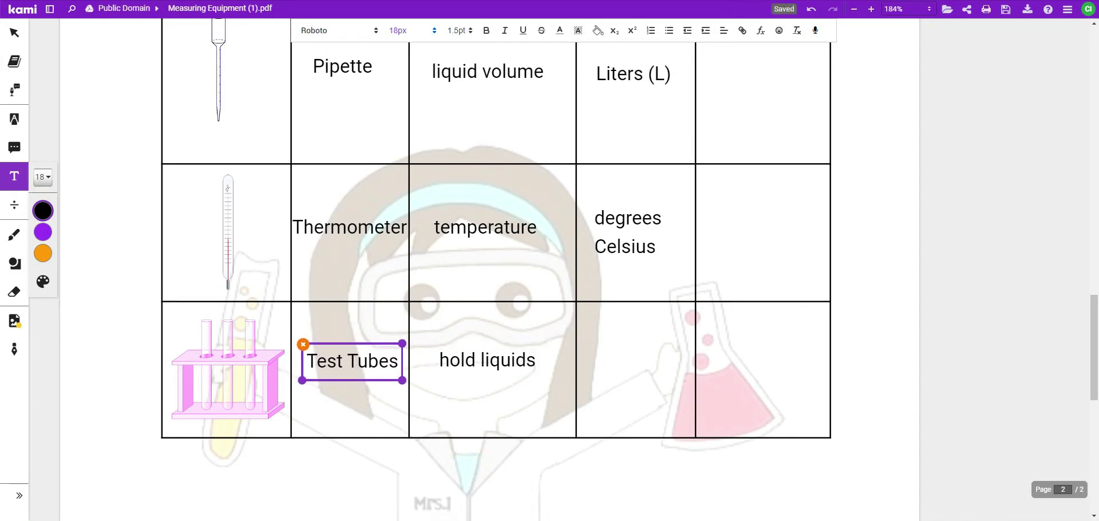
{"action": "left_click", "coordinate": [456, 414]}
{"action": "key", "text": "Escape"}
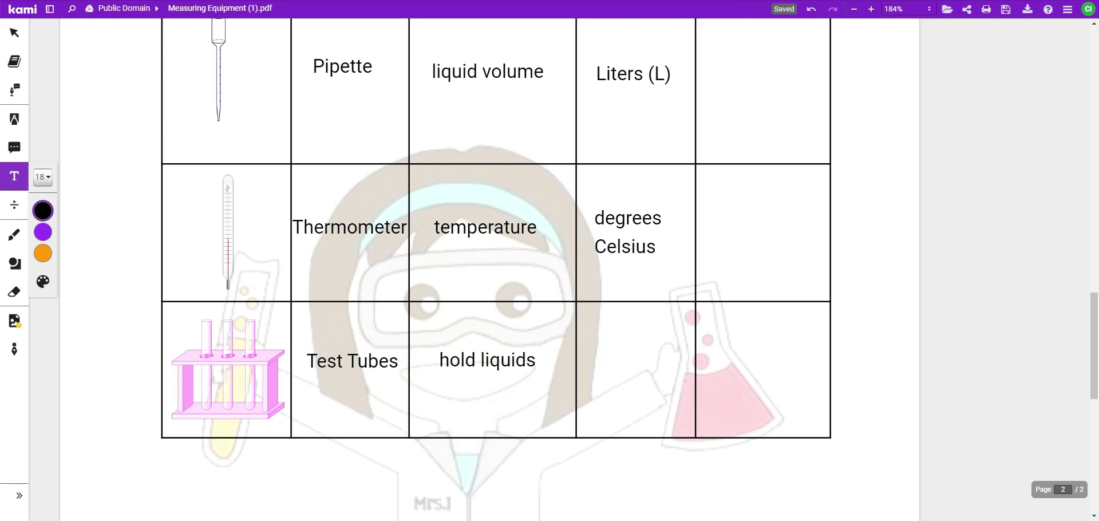
{"action": "left_click", "coordinate": [487, 71]}
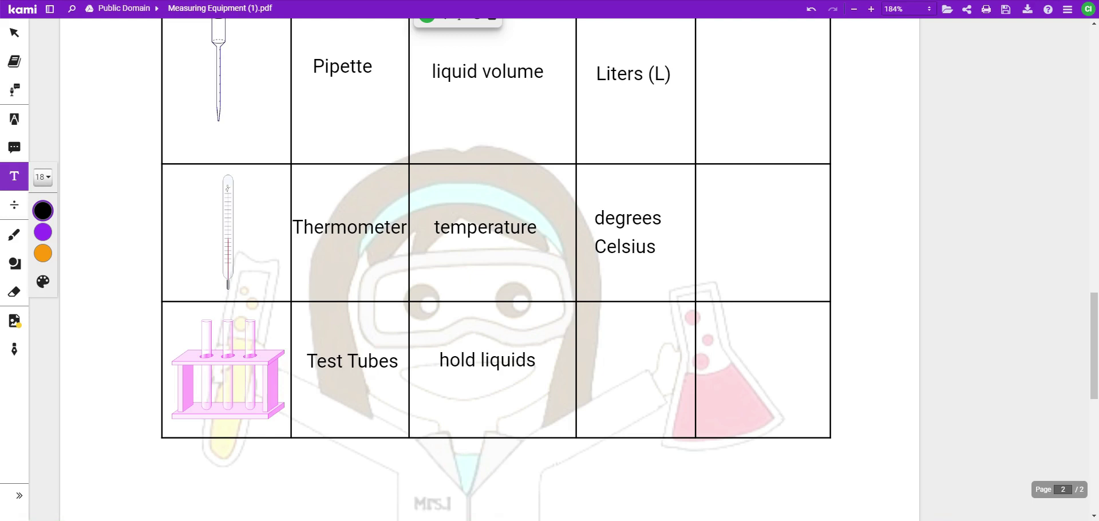
{"action": "scroll", "coordinate": [496, 269], "scroll_direction": "up", "scroll_amount": 2}
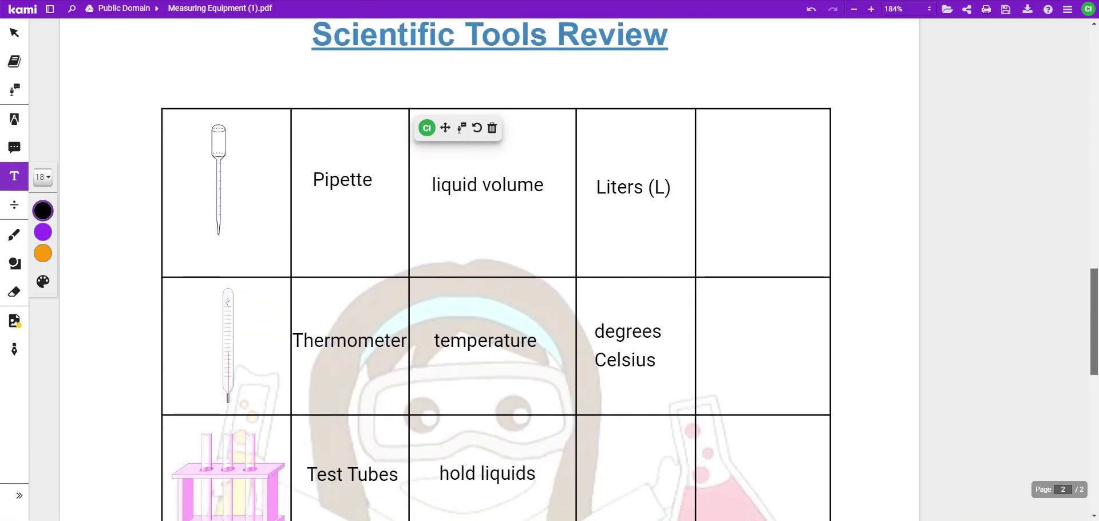
{"action": "scroll", "coordinate": [1095, 355], "scroll_direction": "down", "scroll_amount": 1}
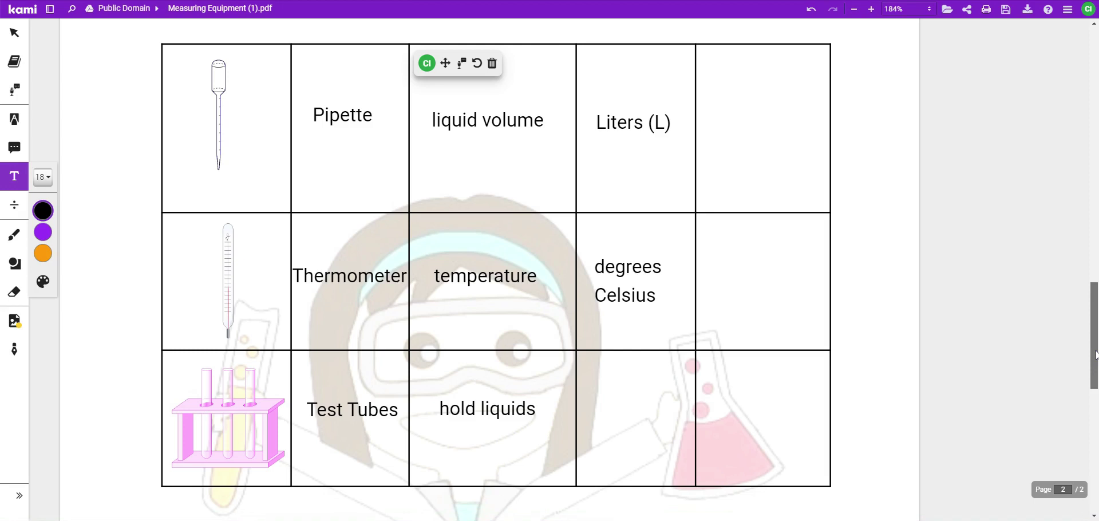
{"action": "left_click_drag", "start_coordinate": [1096, 354], "coordinate": [1095, 355]}
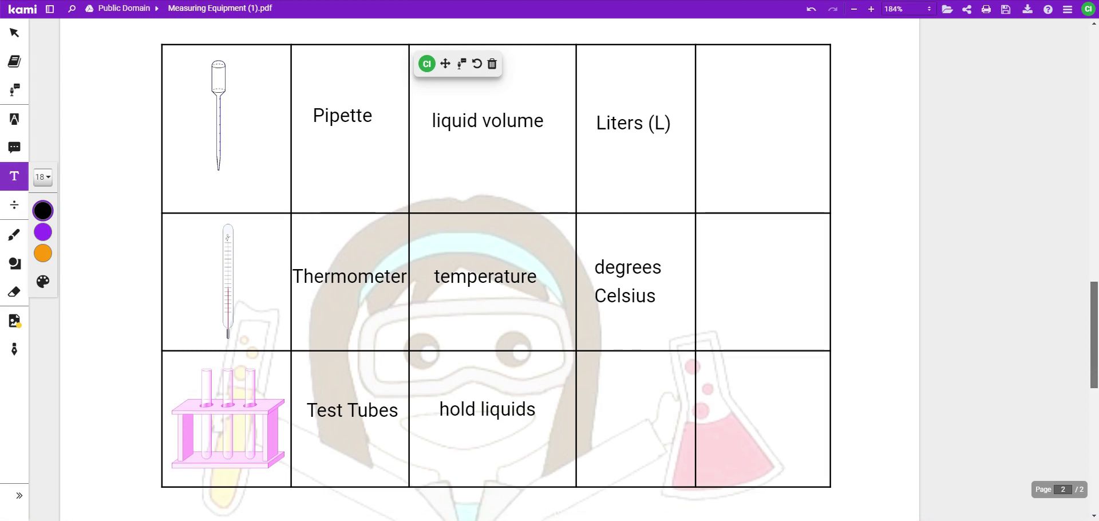